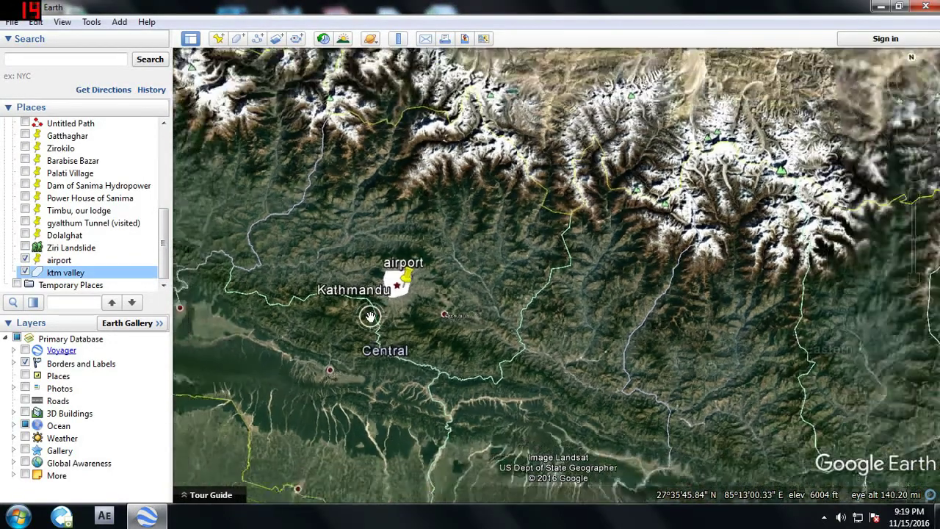
# Hide the ktm valley outline and the airport placemark in Places
pyautogui.click(25, 272)
pyautogui.click(25, 260)
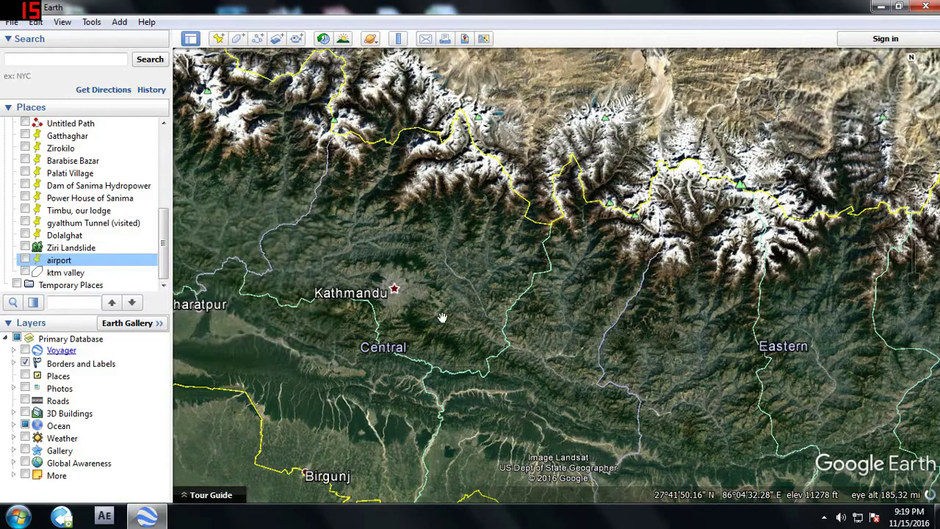
pyautogui.scroll(2, 385, 291)
pyautogui.scroll(-4, 385, 292)
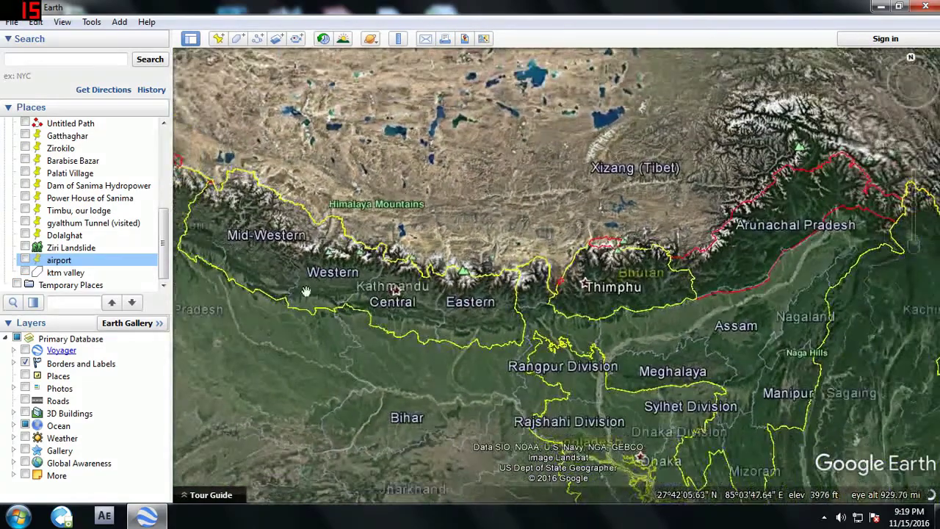
# Zoom into central Kathmandu until the airport runway east of the centre is visible
pyautogui.scroll(2, 346, 298)
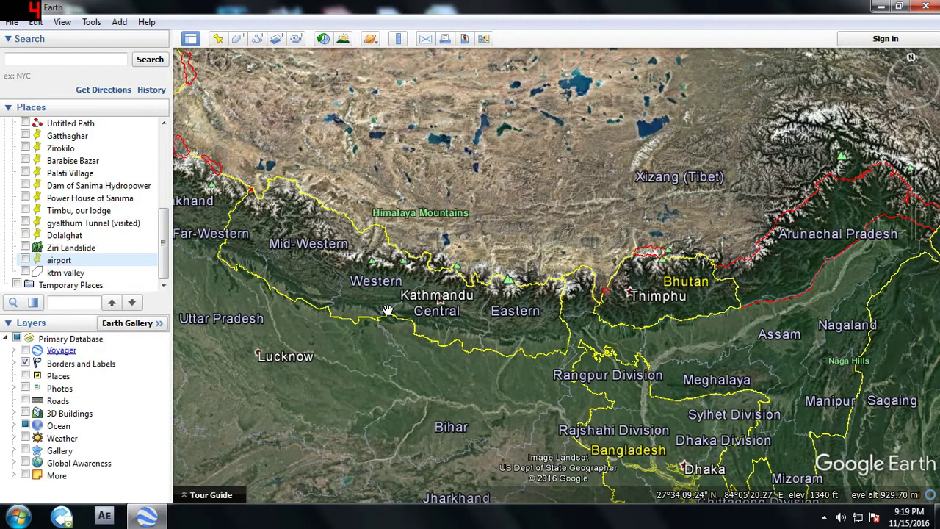
pyautogui.scroll(2, 388, 311)
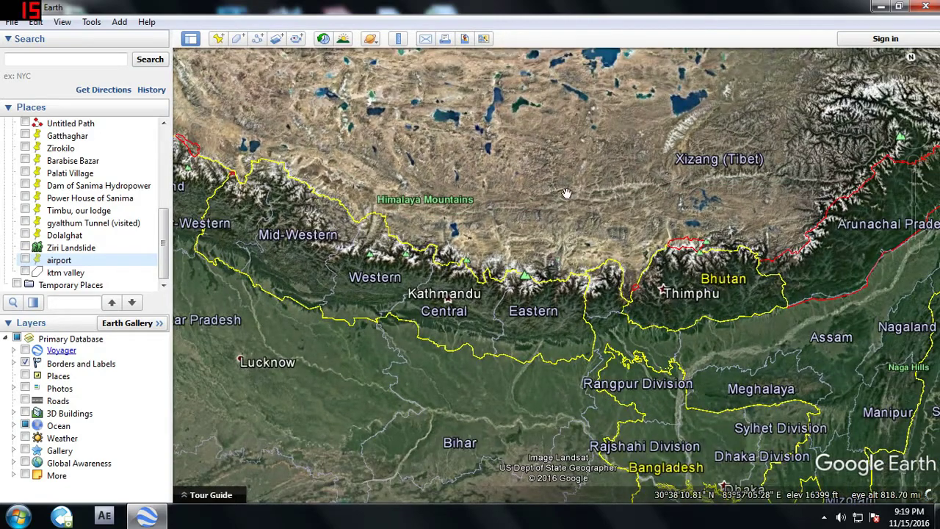
pyautogui.scroll(3, 451, 307)
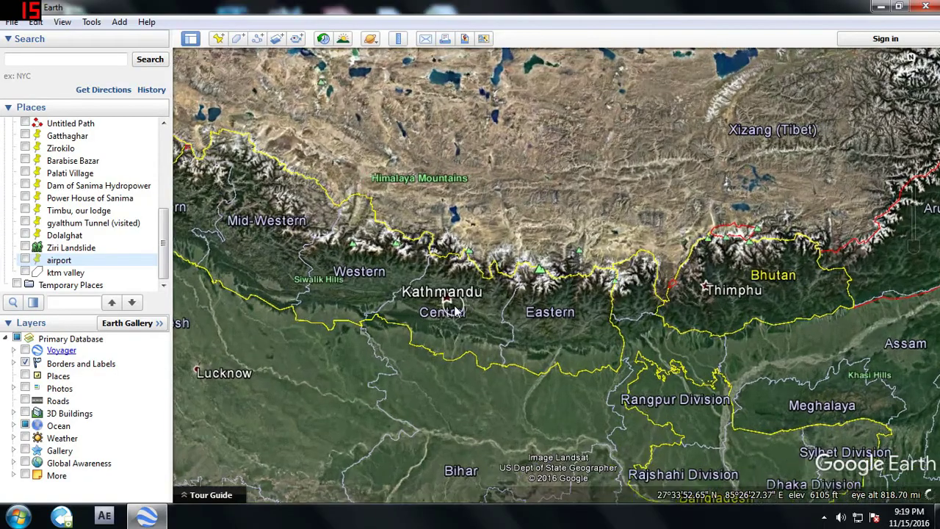
pyautogui.scroll(5, 451, 307)
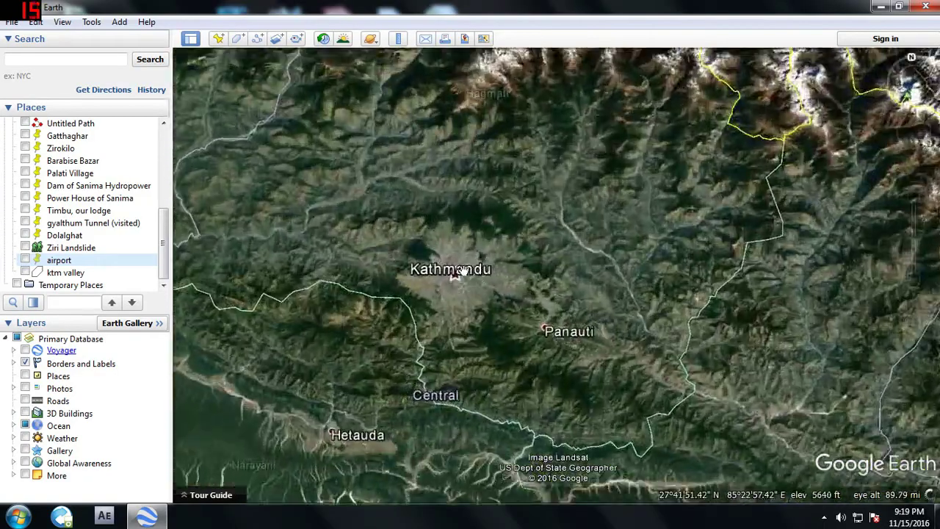
pyautogui.scroll(3, 463, 271)
pyautogui.scroll(2, 402, 307)
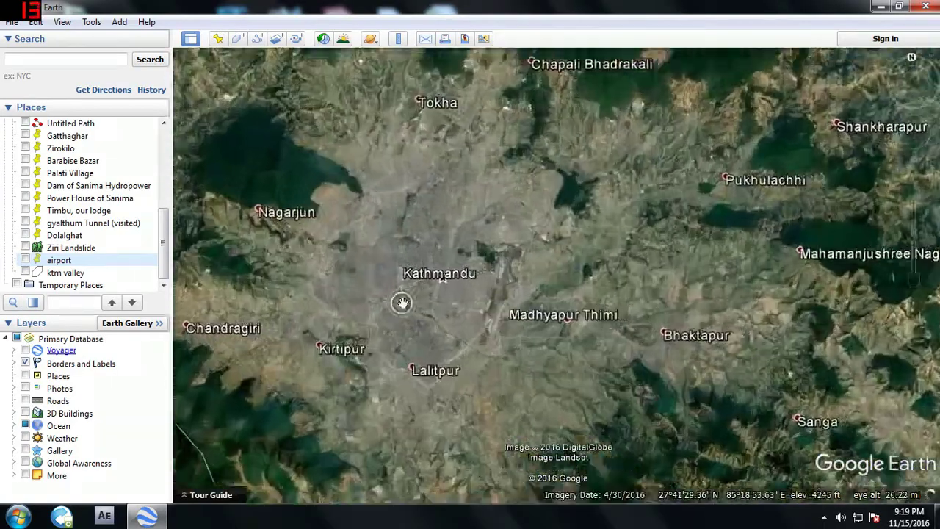
pyautogui.scroll(3, 402, 303)
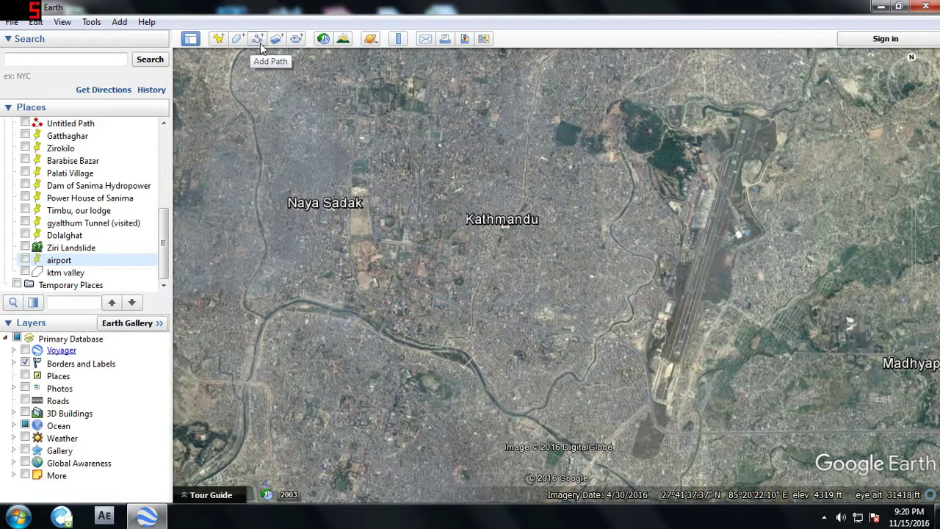
# Add a new placemark and position it on the Kathmandu airport runway
pyautogui.click(218, 45)
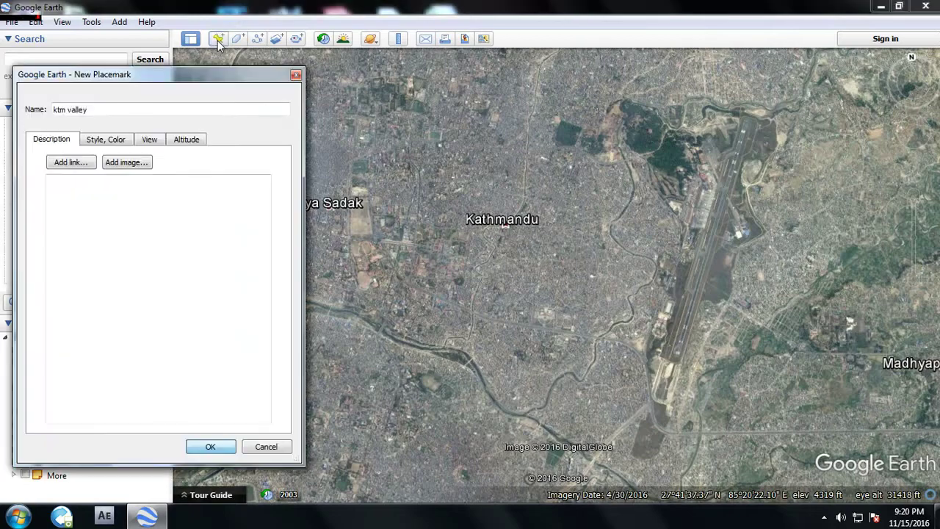
pyautogui.moveTo(563, 269); pyautogui.dragTo(691, 274)
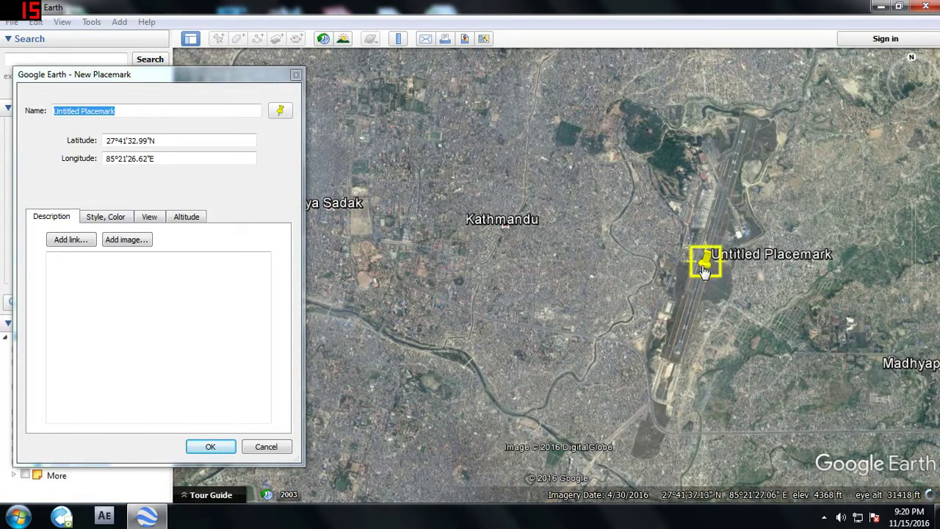
pyautogui.scroll(2, 691, 273)
pyautogui.moveTo(698, 273); pyautogui.dragTo(697, 291)
# Check the placemark's coordinates: 27°41'31.02"N, 85°21'24.13"E
pyautogui.moveTo(157, 141); pyautogui.dragTo(106, 140)
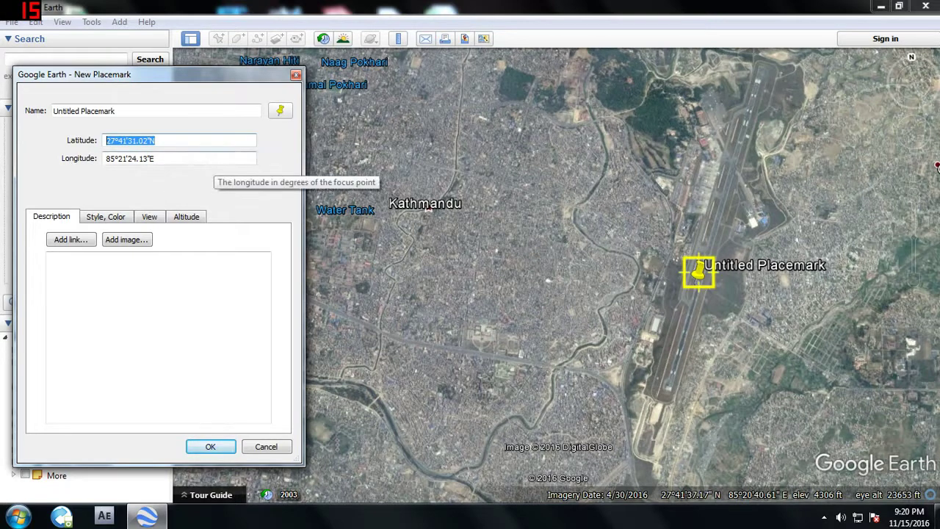
pyautogui.moveTo(154, 158); pyautogui.dragTo(105, 158)
pyautogui.press('Right')
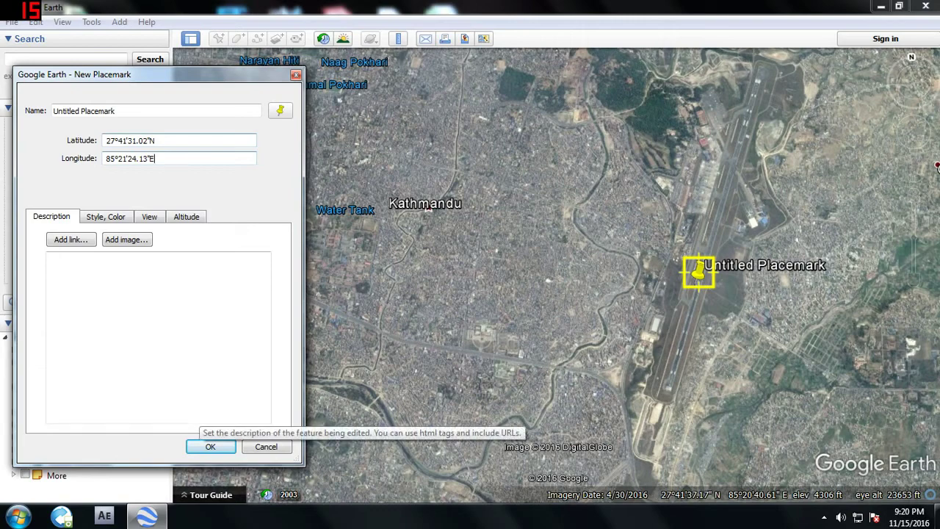
pyautogui.click(211, 446)
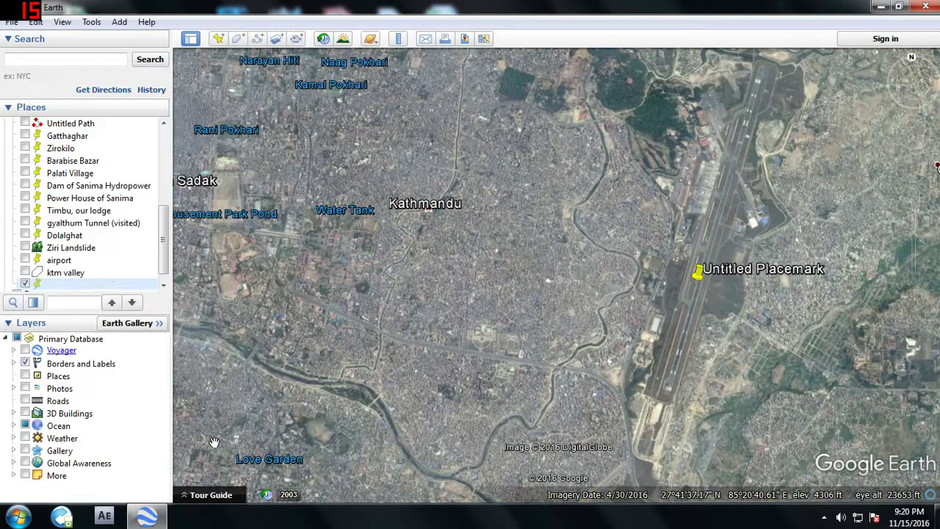
pyautogui.scroll(-1, 82, 277)
pyautogui.rightClick(79, 273)
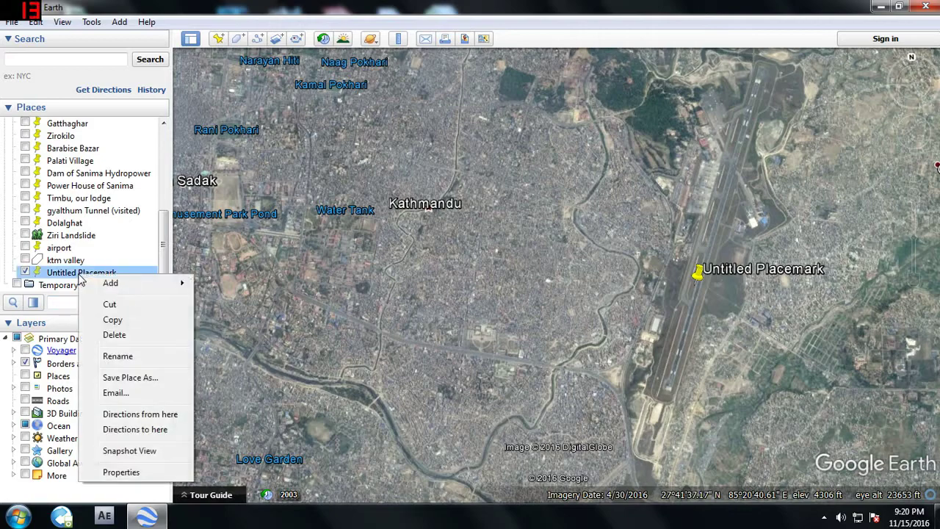
pyautogui.click(129, 377)
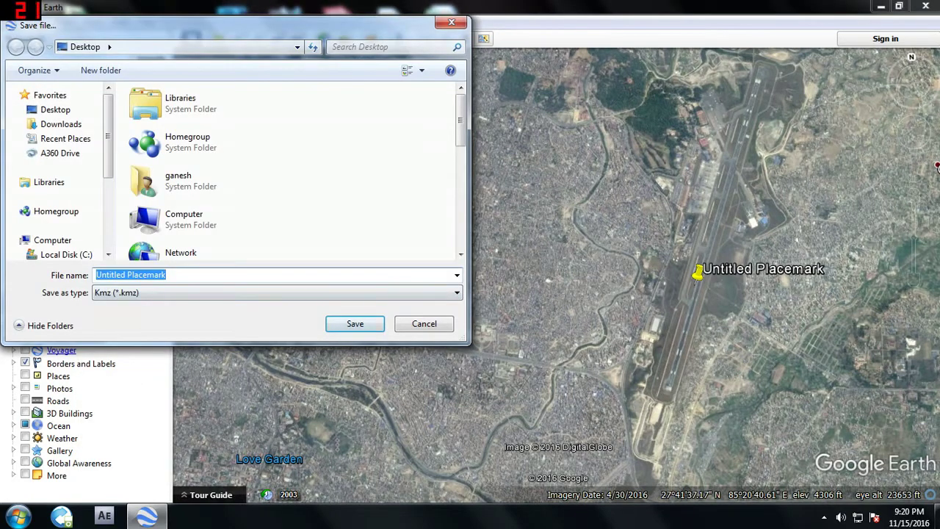
pyautogui.click(174, 293)
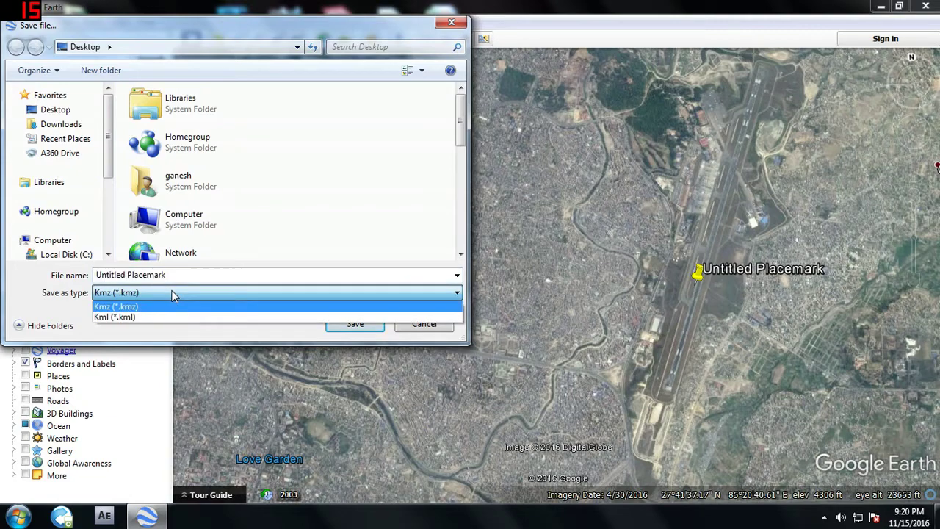
pyautogui.click(176, 330)
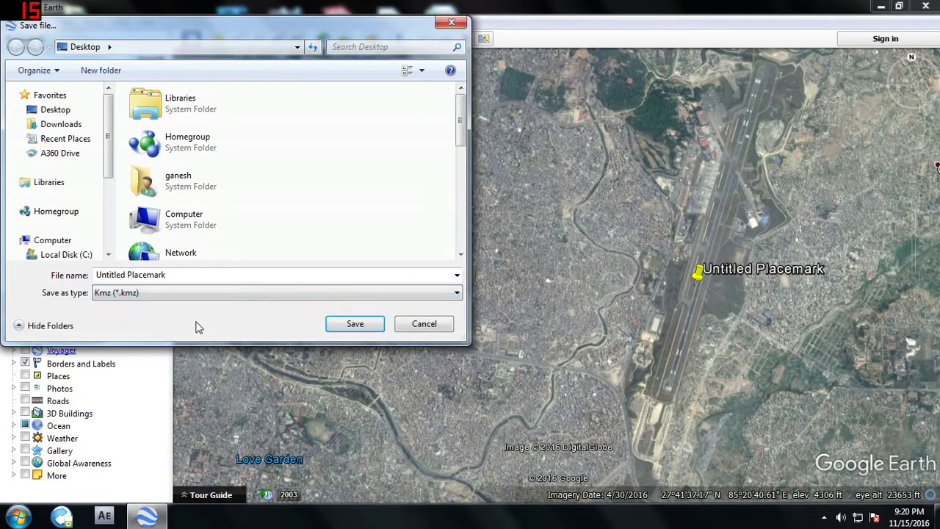
pyautogui.click(423, 325)
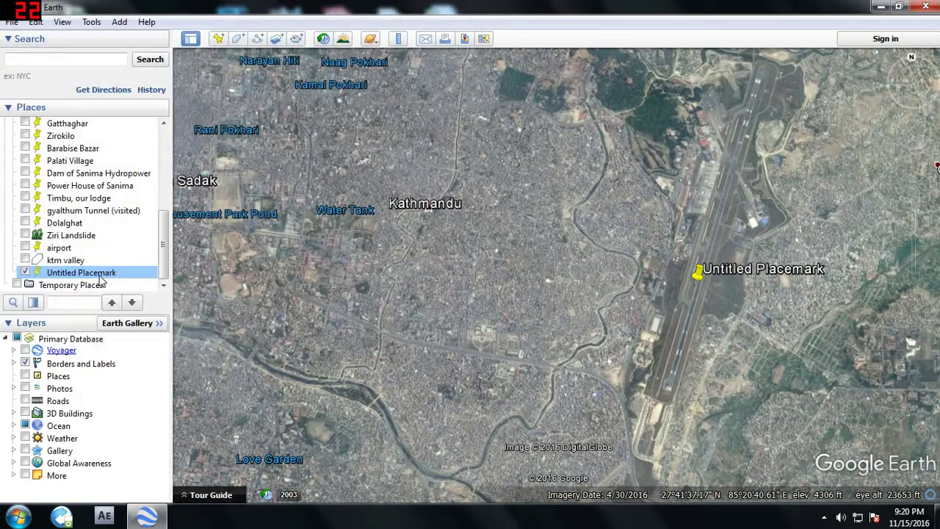
pyautogui.rightClick(96, 273)
# Review the runway placemark's latitude and longitude in Properties without changing anything
pyautogui.click(147, 469)
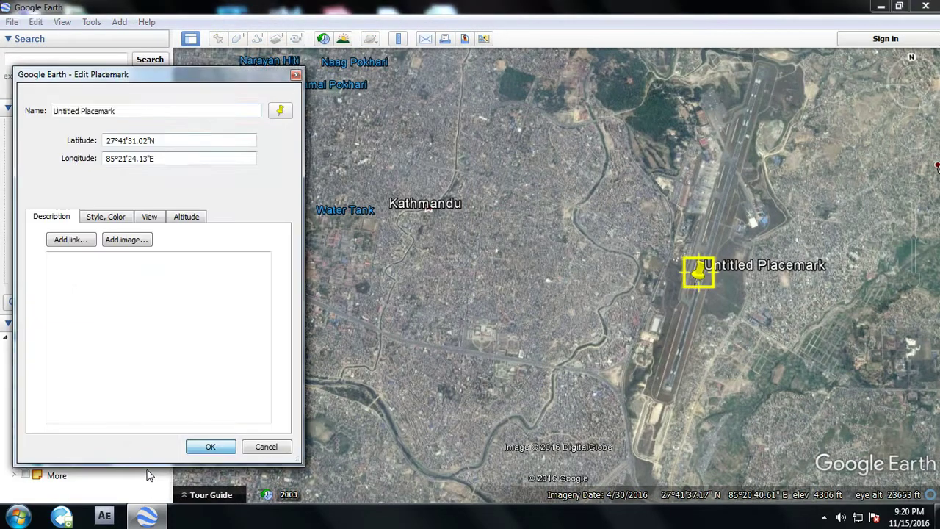
pyautogui.press('Tab')
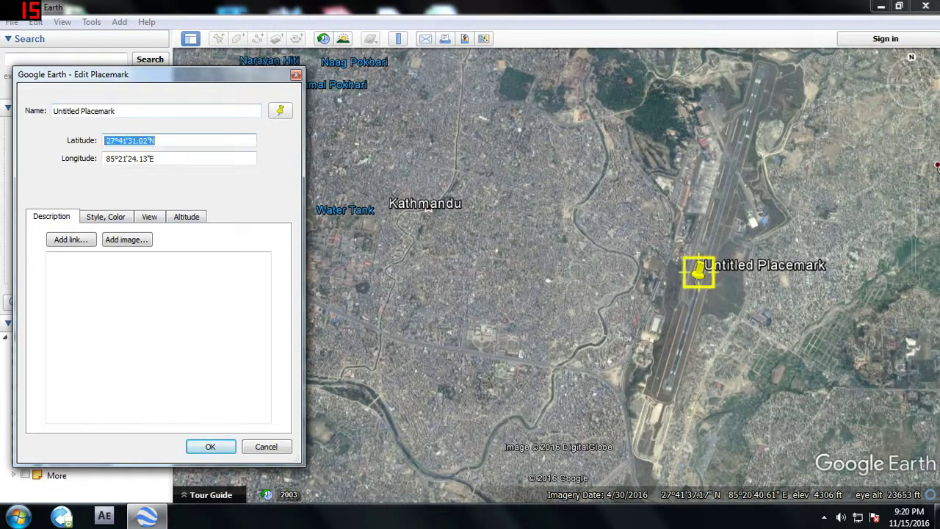
pyautogui.press('Tab')
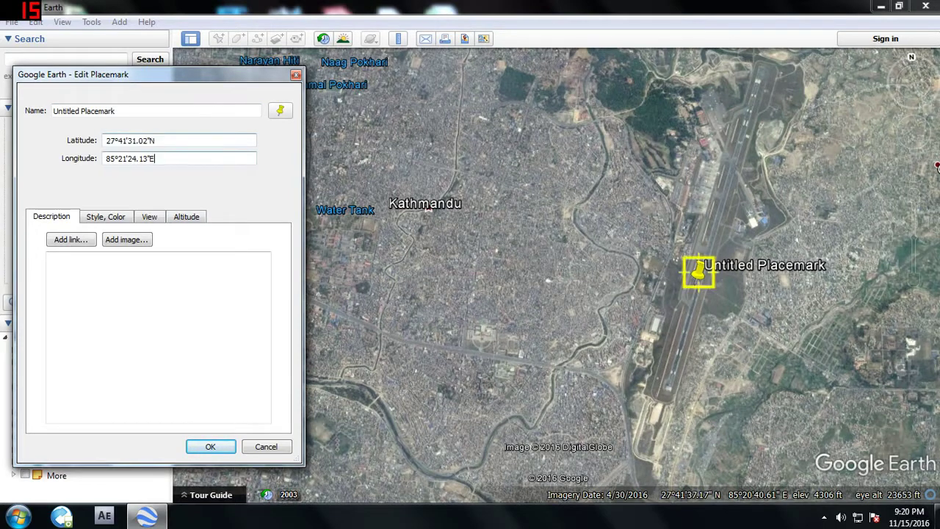
pyautogui.click(212, 446)
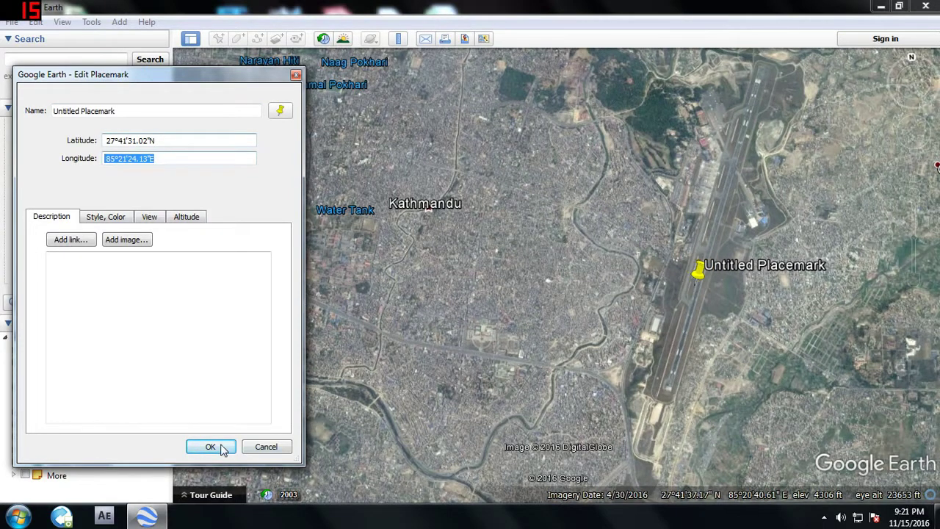
# Try a second placemark on the runway, then discard it
pyautogui.click(218, 39)
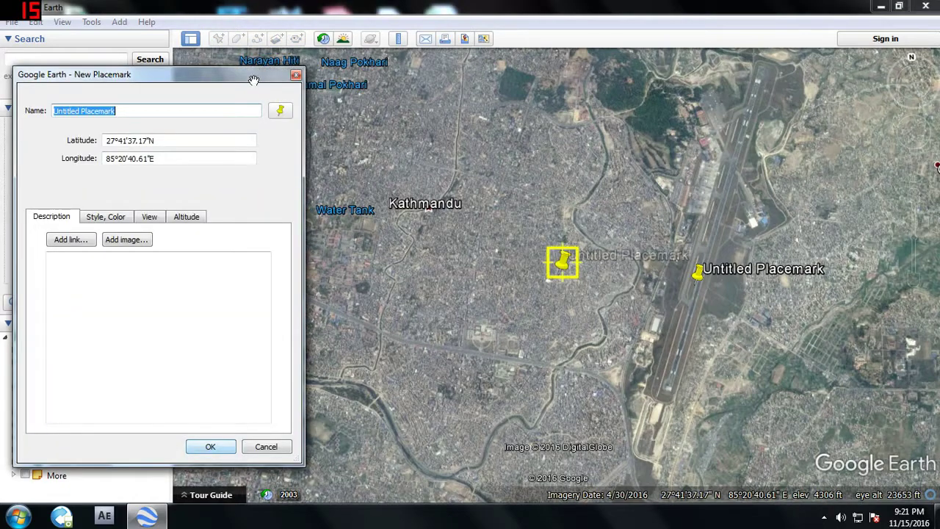
pyautogui.moveTo(562, 271); pyautogui.dragTo(685, 326)
pyautogui.press('Tab')
pyautogui.press('Tab')
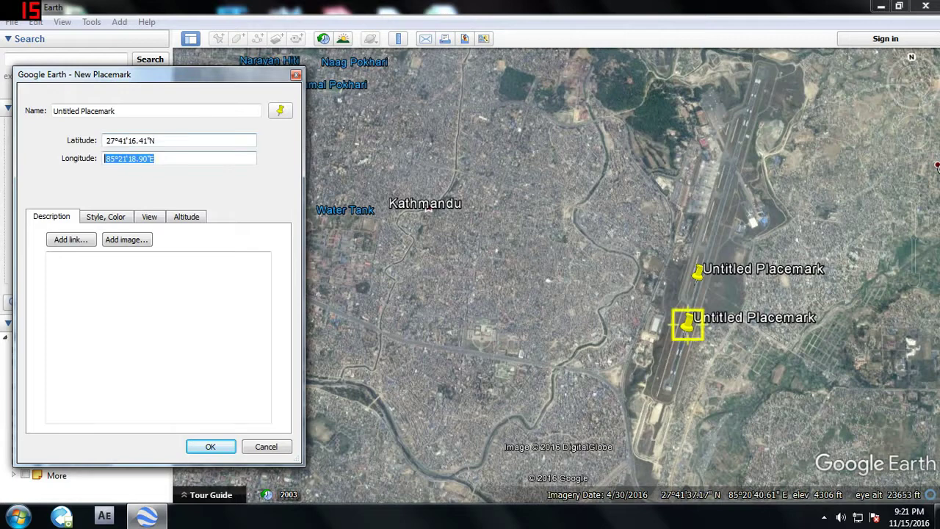
pyautogui.click(263, 447)
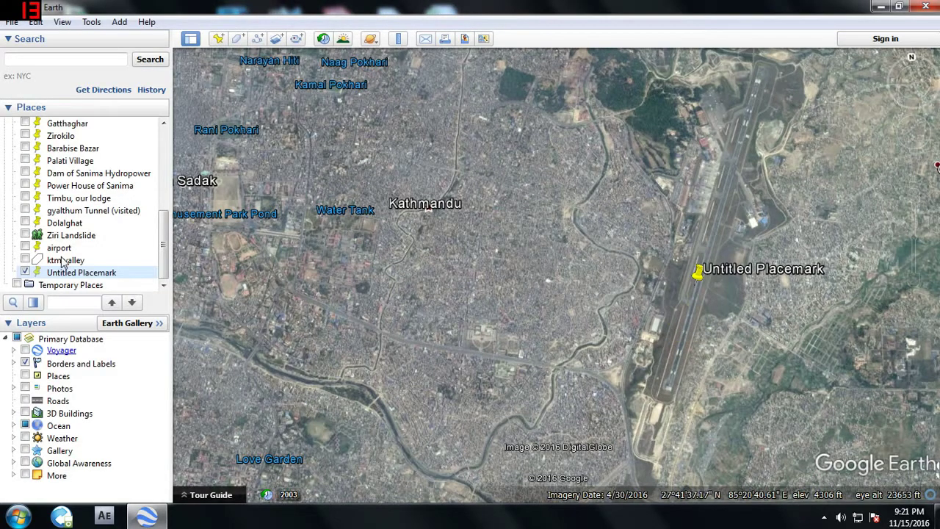
# Draw a white polygon over central Kathmandu and save it as 'ktm valley'
pyautogui.click(238, 38)
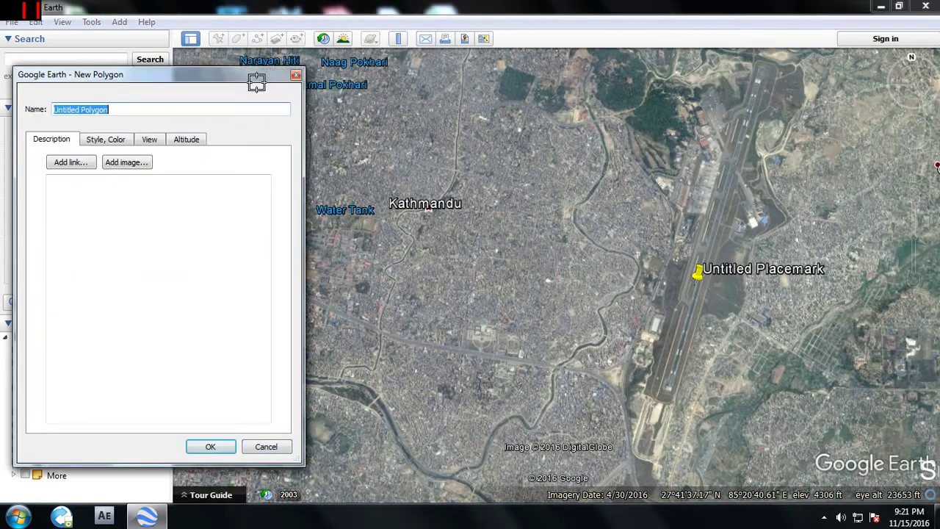
pyautogui.scroll(-5, 342, 262)
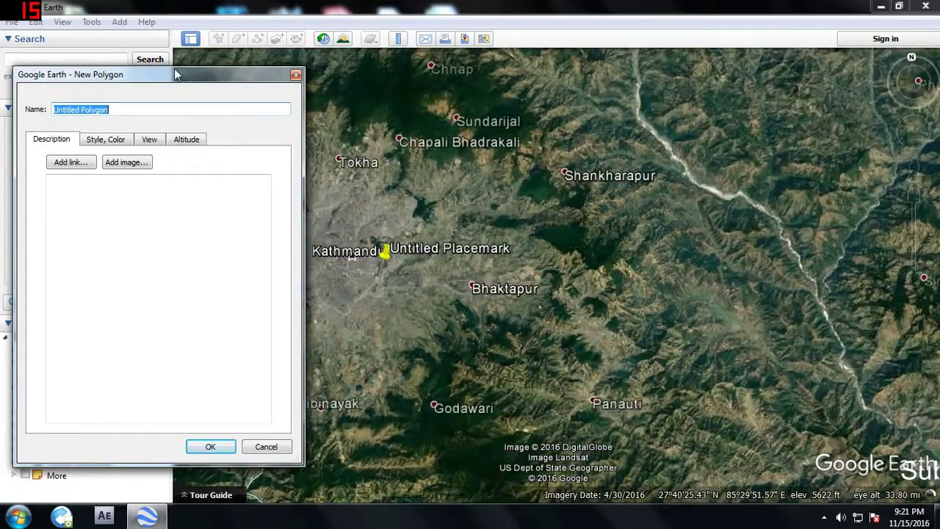
pyautogui.moveTo(174, 74); pyautogui.dragTo(112, 86)
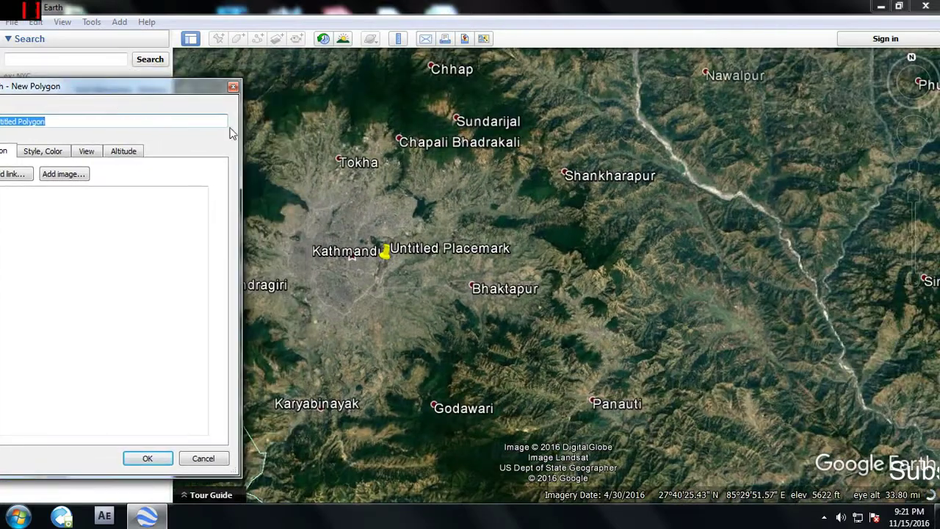
pyautogui.moveTo(288, 232)
pyautogui.mouseDown()
pyautogui.moveTo(307, 294)
pyautogui.moveTo(330, 303)
pyautogui.moveTo(374, 299)
pyautogui.moveTo(397, 265)
pyautogui.moveTo(406, 224)
pyautogui.moveTo(402, 196)
pyautogui.moveTo(369, 181)
pyautogui.moveTo(325, 185)
pyautogui.moveTo(286, 213)
pyautogui.mouseUp()
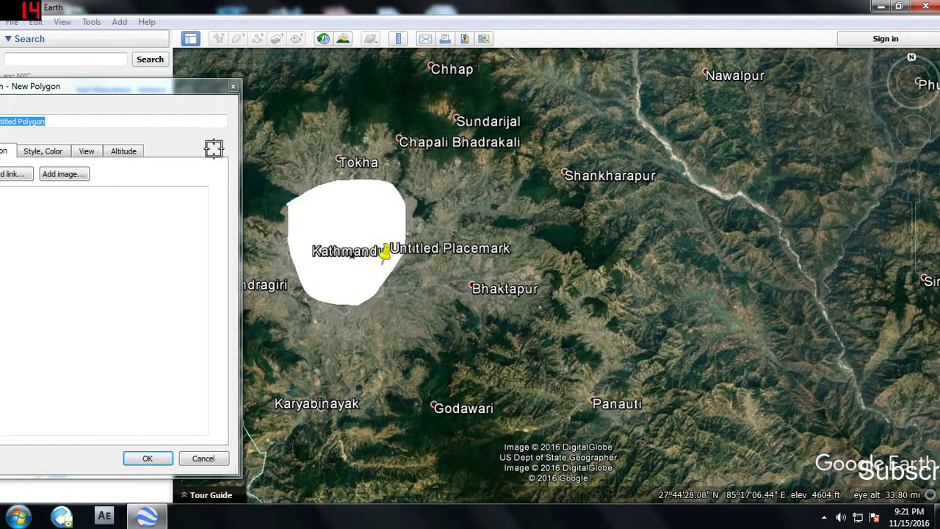
pyautogui.moveTo(166, 99); pyautogui.dragTo(789, 112)
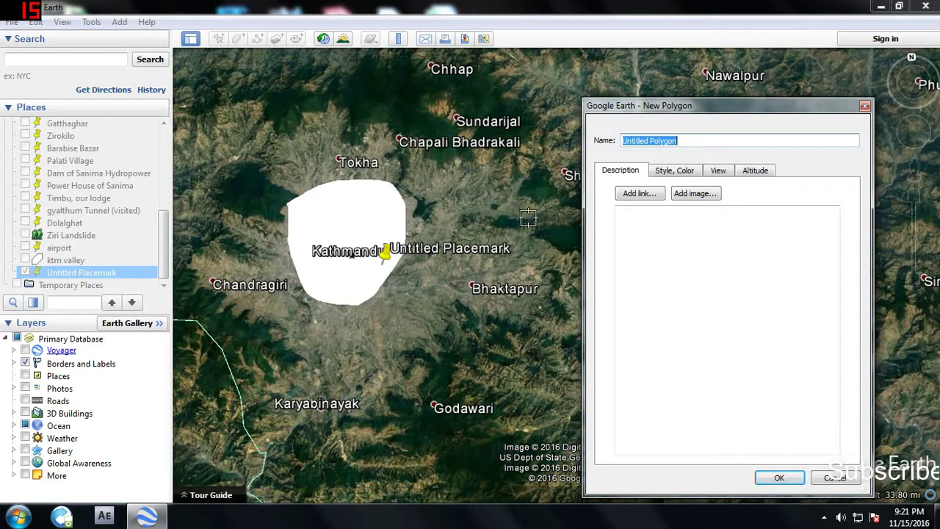
pyautogui.write('ktm valley')
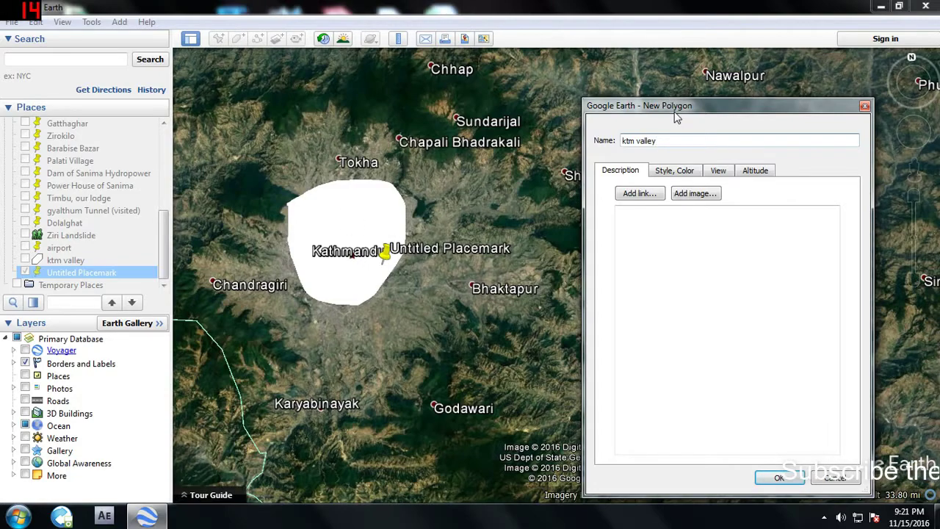
pyautogui.moveTo(676, 112); pyautogui.dragTo(665, 84)
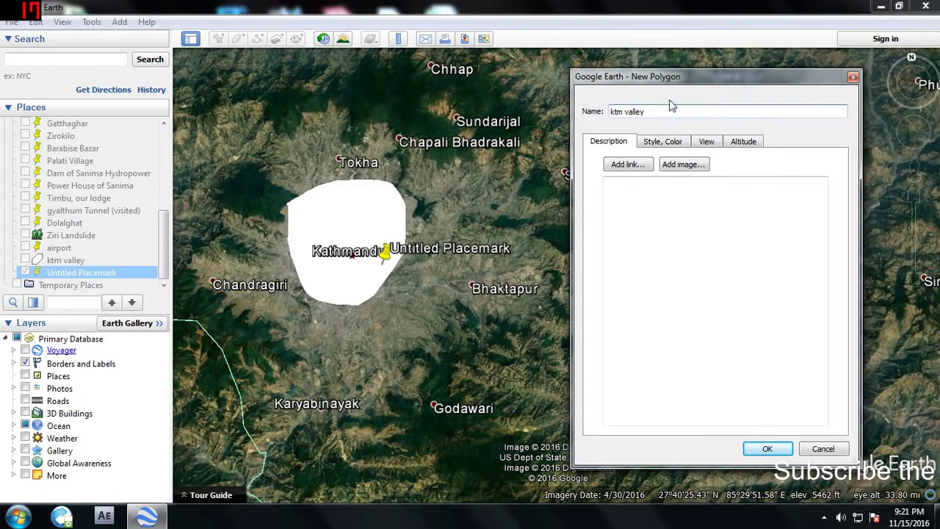
pyautogui.click(767, 449)
# Save ktm valley as a KML file on the Desktop, overwriting ktm valley.kml, then show the desktop
pyautogui.rightClick(58, 288)
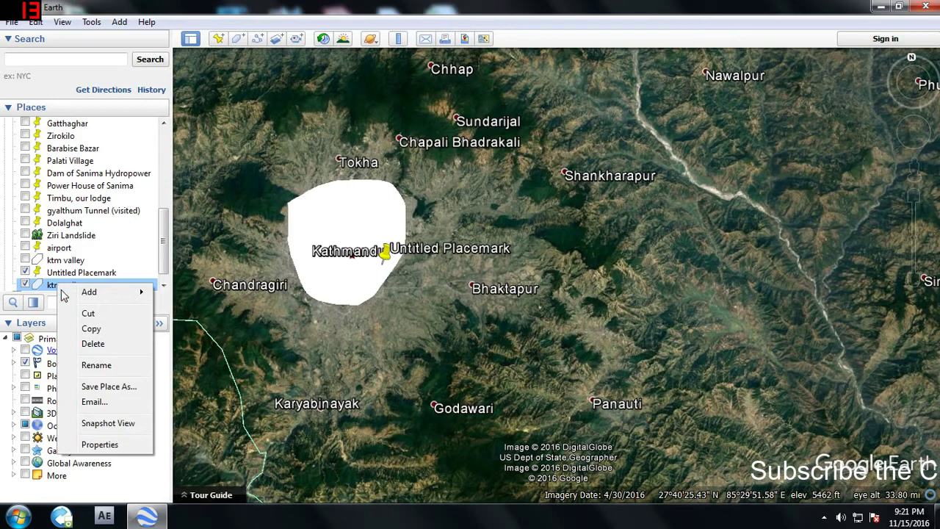
pyautogui.click(103, 386)
pyautogui.click(166, 291)
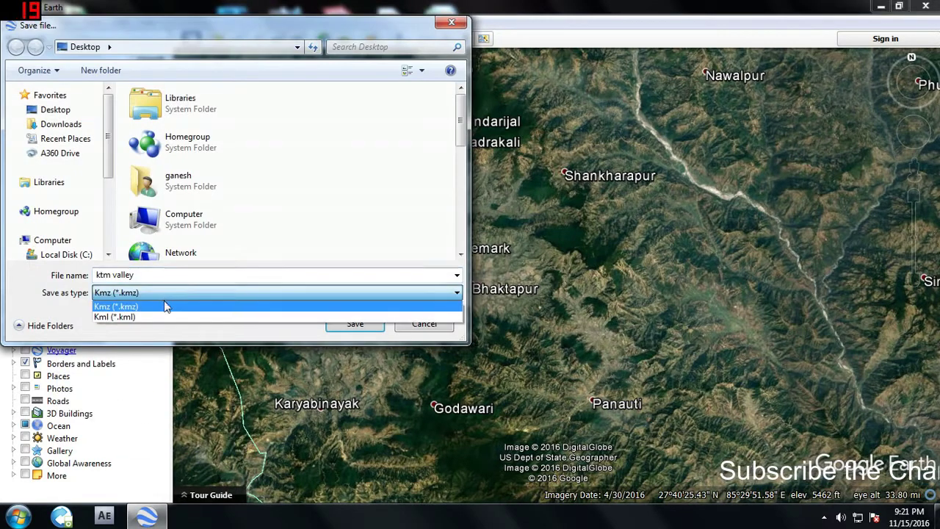
pyautogui.click(153, 311)
pyautogui.hotkey('shift', 'Tab')
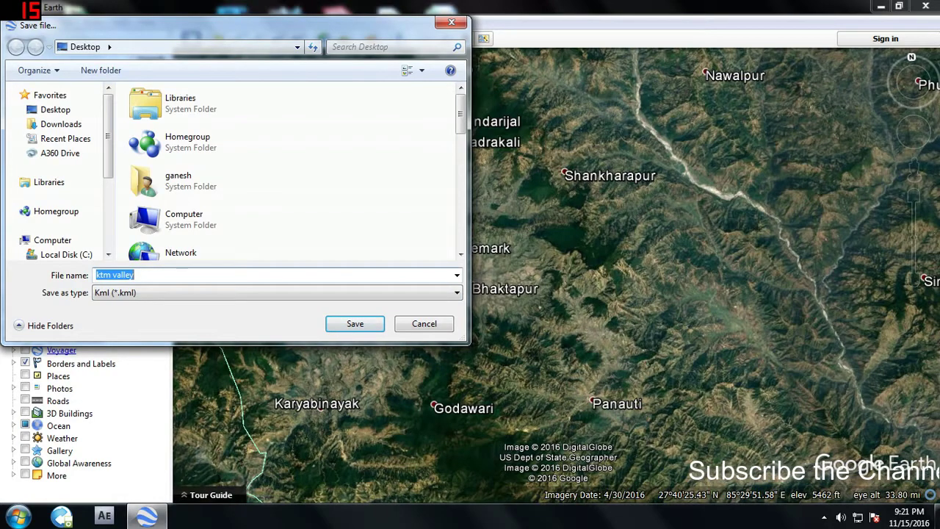
pyautogui.click(356, 323)
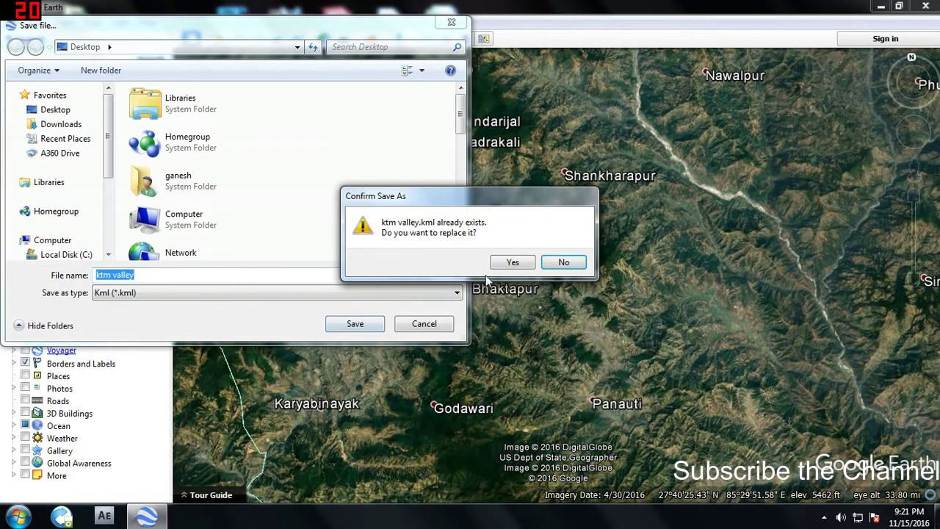
pyautogui.click(512, 262)
pyautogui.press('super+d')
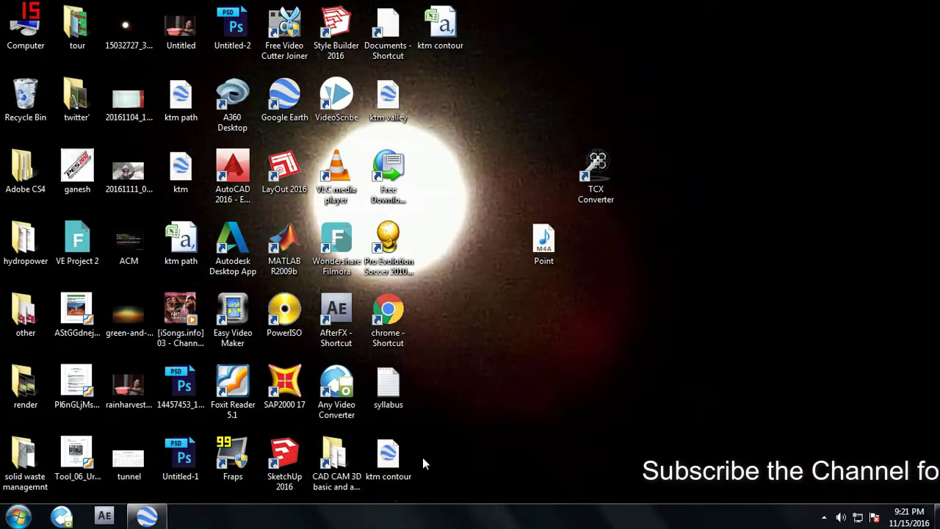
# Open ktm valley.kml from the desktop to reload it into Google Earth
pyautogui.moveTo(438, 87); pyautogui.dragTo(391, 117)
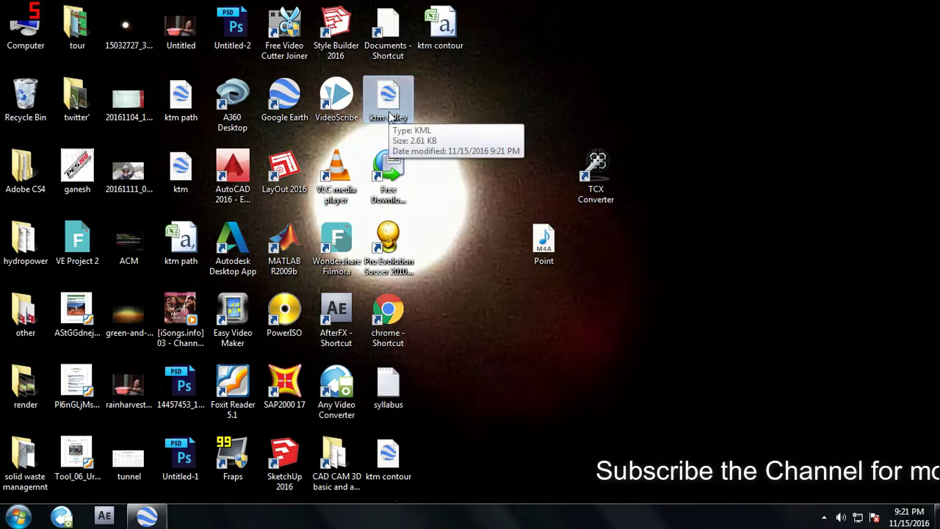
pyautogui.doubleClick(390, 118)
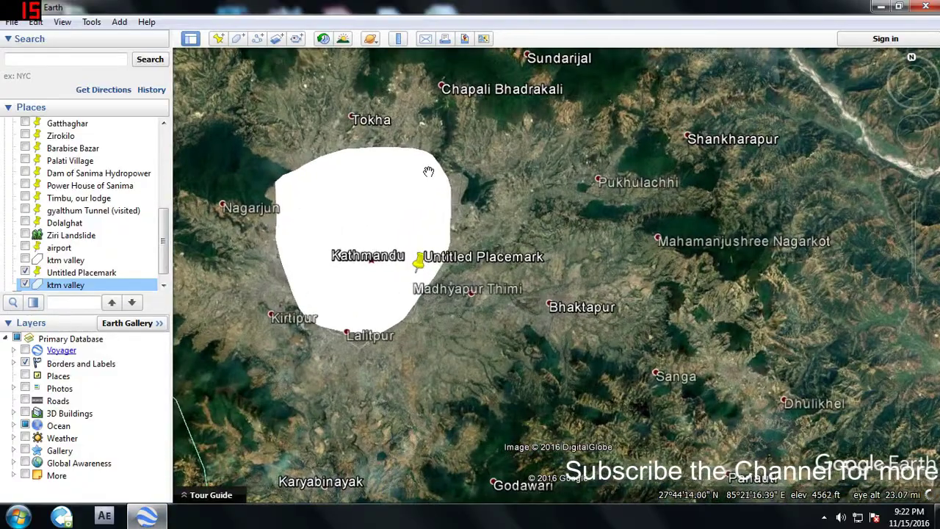
# Hide the ktm valley polygon and Untitled Placemark, and zoom into the Kathmandu airport area
pyautogui.scroll(-10, 428, 171)
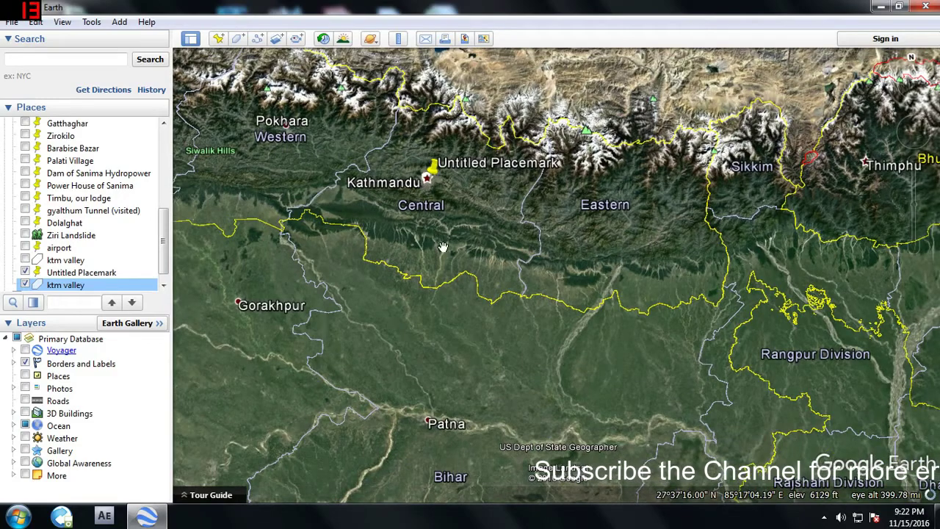
pyautogui.scroll(-3, 443, 247)
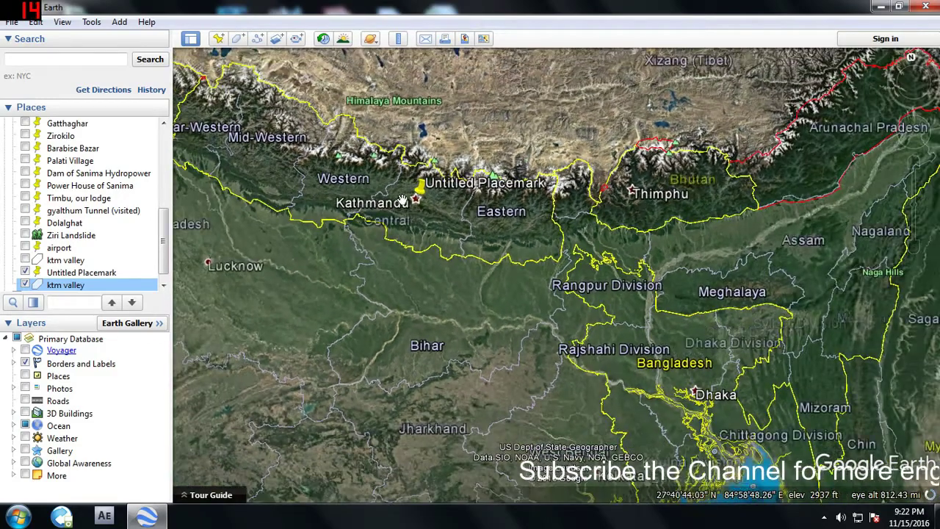
pyautogui.scroll(2, 423, 204)
pyautogui.scroll(8, 422, 204)
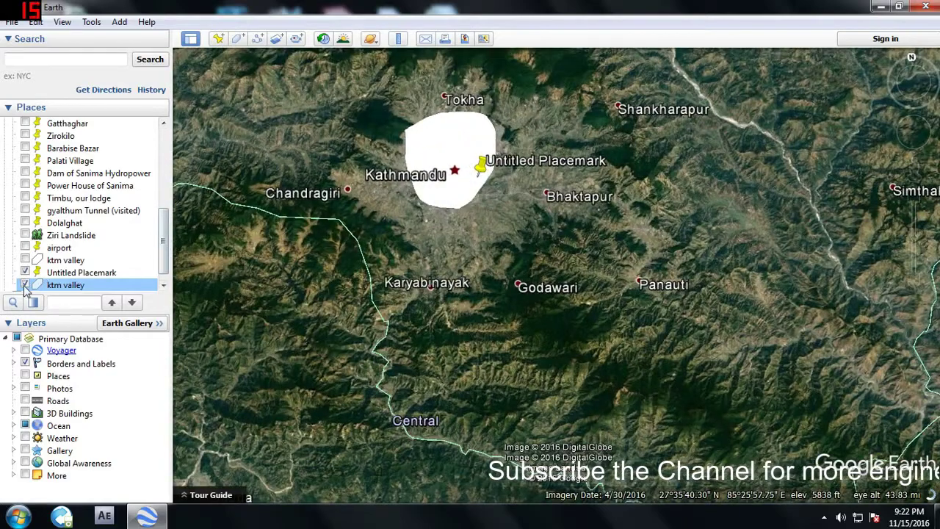
pyautogui.click(25, 285)
pyautogui.click(25, 272)
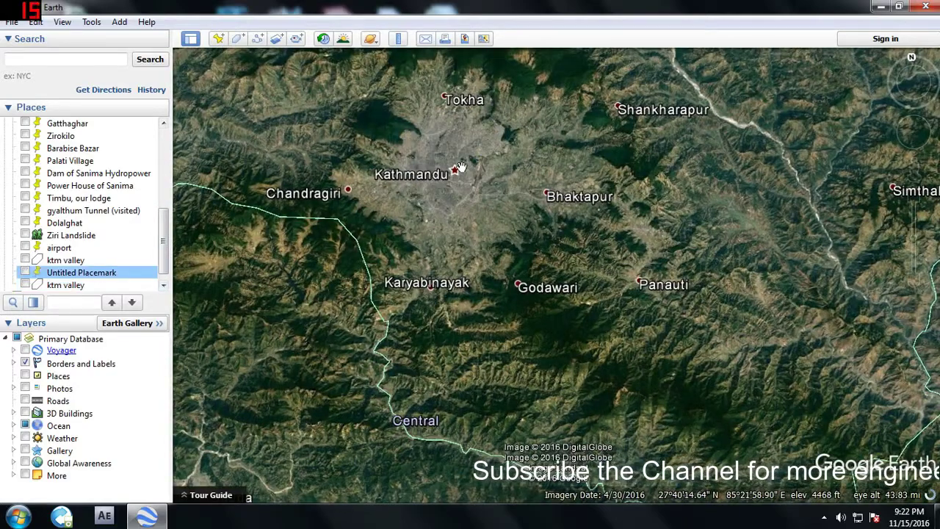
pyautogui.scroll(5, 485, 174)
pyautogui.scroll(3, 485, 147)
pyautogui.scroll(2, 497, 139)
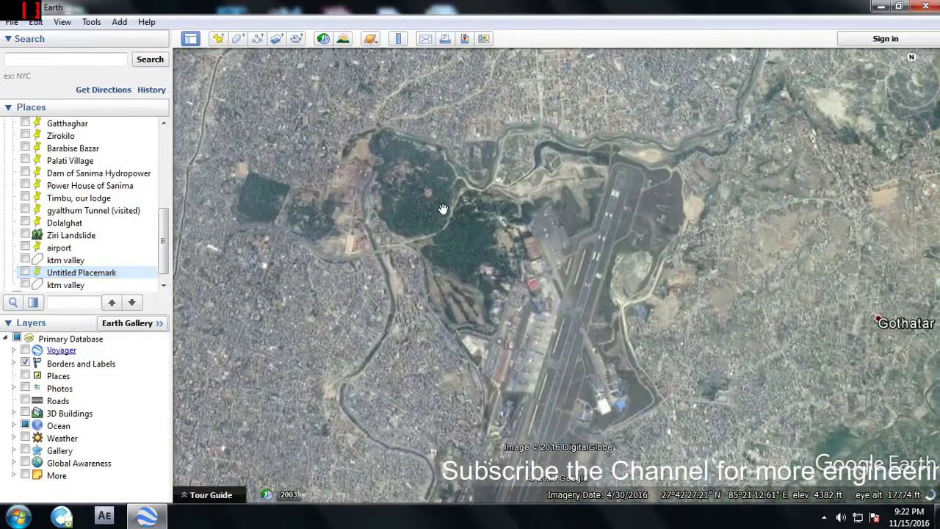
pyautogui.scroll(2, 442, 218)
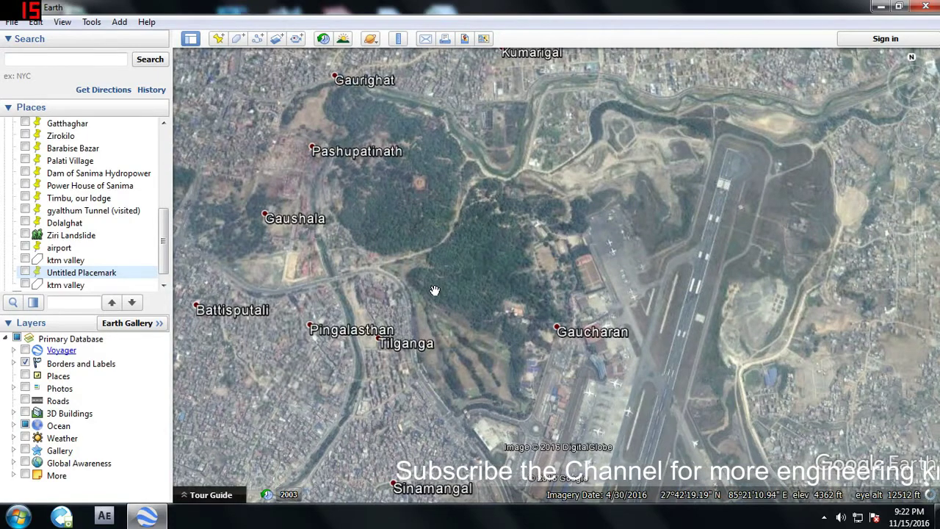
# Outline the forest from Gaurighat to Tilganga as a polygon named 'jungle 1 pasupati'
pyautogui.scroll(-3, 435, 290)
pyautogui.scroll(3, 416, 227)
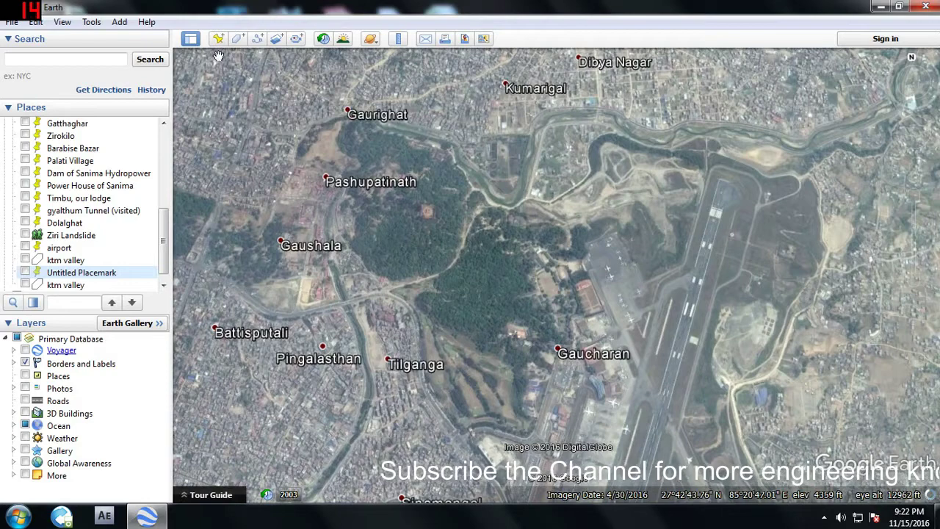
pyautogui.click(238, 39)
pyautogui.moveTo(331, 122)
pyautogui.mouseDown()
pyautogui.moveTo(373, 267)
pyautogui.moveTo(427, 339)
pyautogui.moveTo(509, 339)
pyautogui.moveTo(542, 317)
pyautogui.moveTo(555, 281)
pyautogui.moveTo(551, 227)
pyautogui.moveTo(521, 166)
pyautogui.moveTo(482, 138)
pyautogui.moveTo(397, 112)
pyautogui.mouseUp()
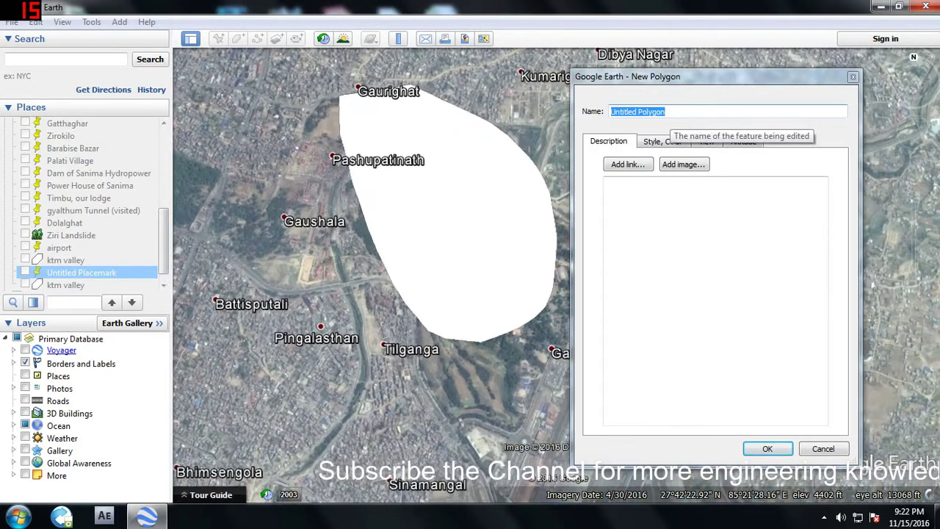
pyautogui.click(665, 111)
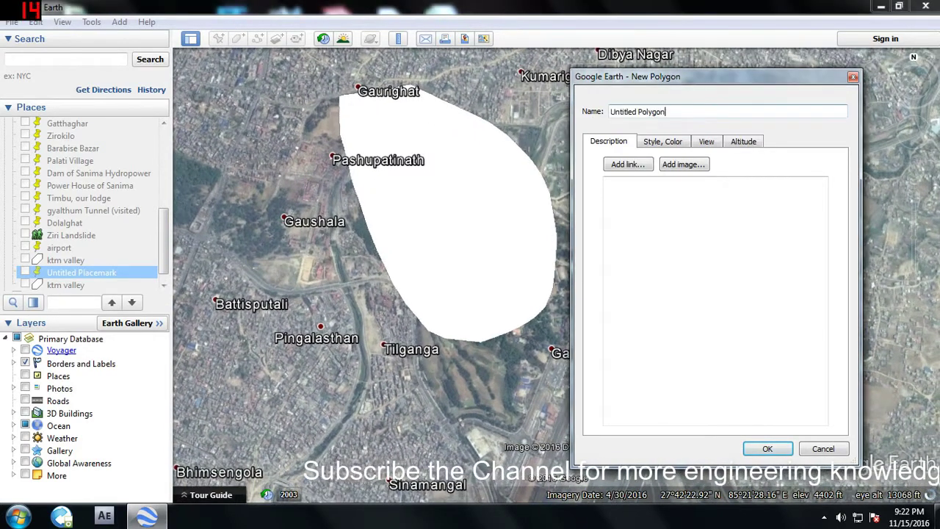
pyautogui.hotkey('ctrl', 'shift', 'Left')
pyautogui.hotkey('ctrl', 'shift', 'Left')
pyautogui.write('jungle 1 pasupati')
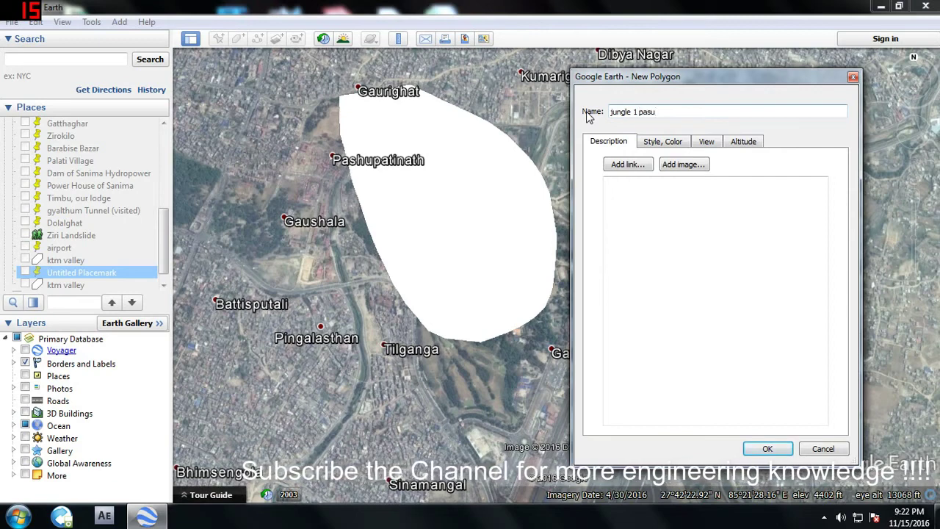
pyautogui.click(767, 448)
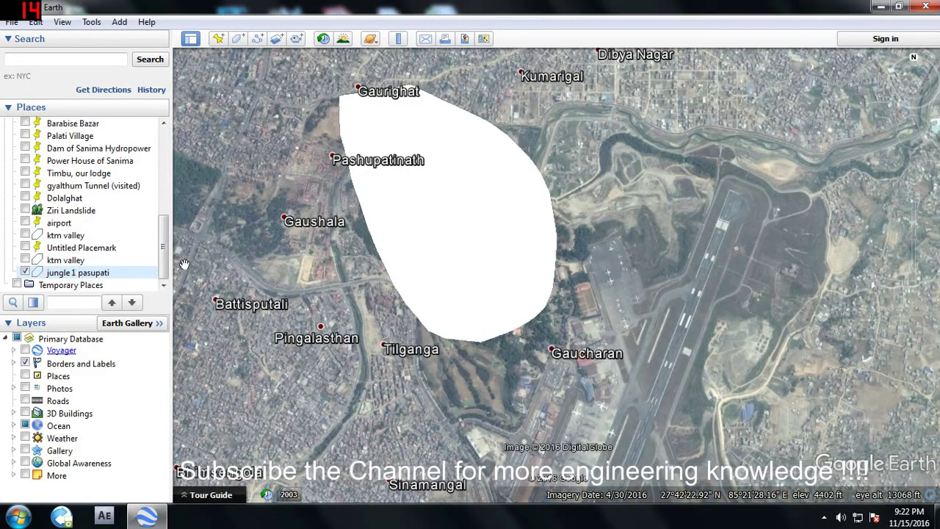
# Hide the jungle 1 pasupati polygon and frame central Kathmandu with Kirtipur and Lalitpur
pyautogui.scroll(-3, 254, 247)
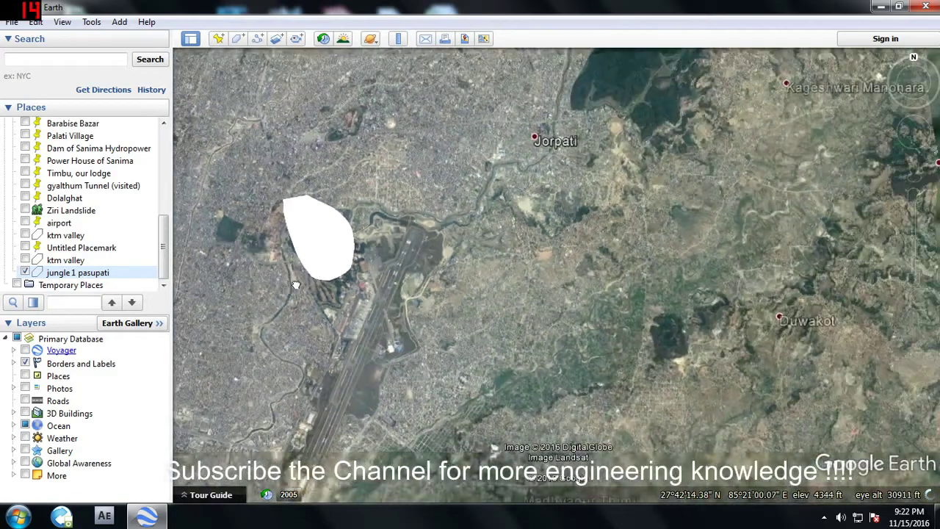
pyautogui.scroll(-3, 400, 228)
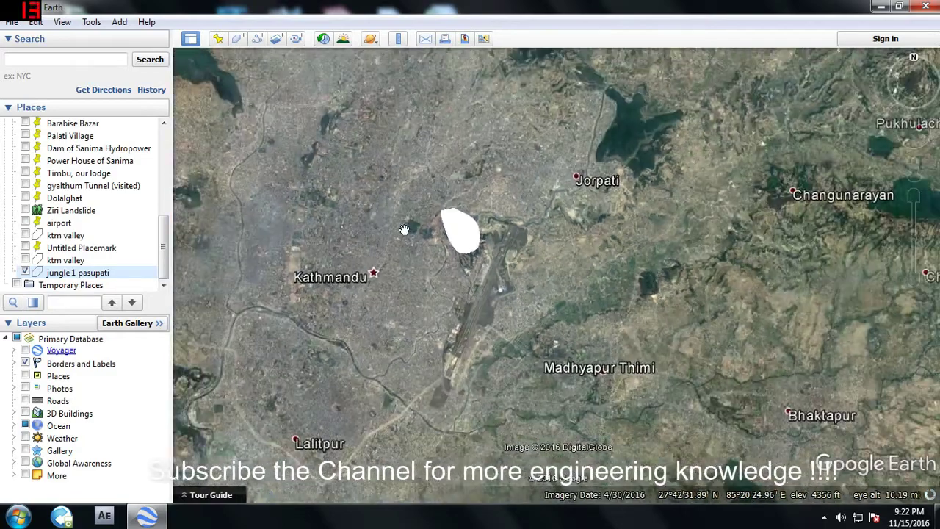
pyautogui.moveTo(404, 229); pyautogui.dragTo(447, 301)
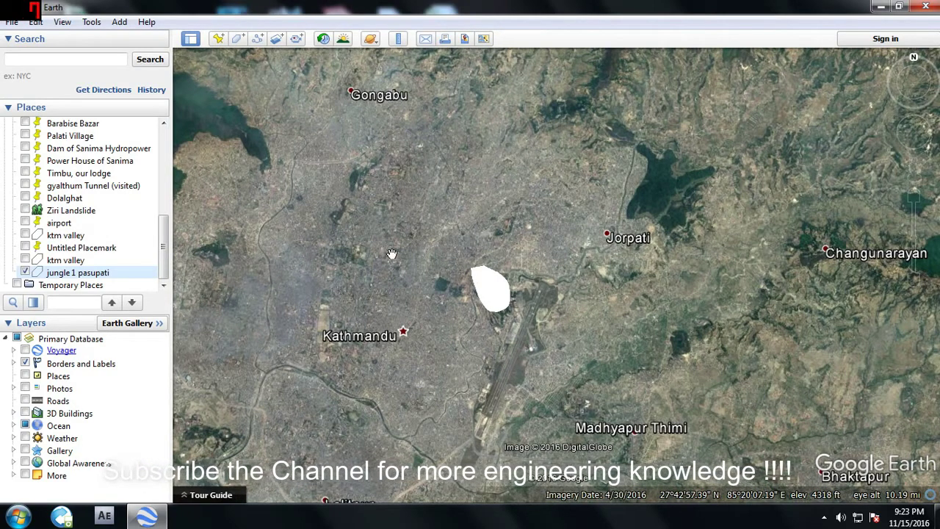
pyautogui.scroll(-3, 422, 239)
pyautogui.scroll(-3, 422, 239)
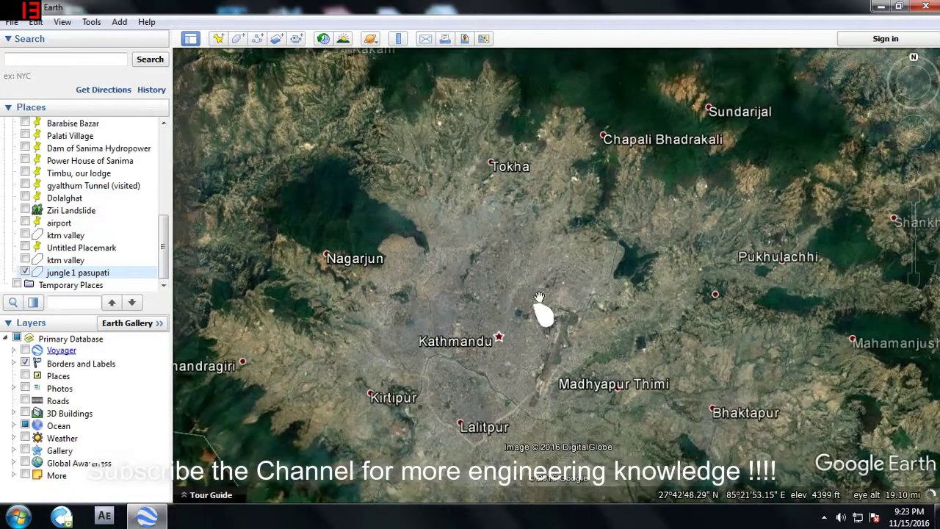
pyautogui.click(25, 273)
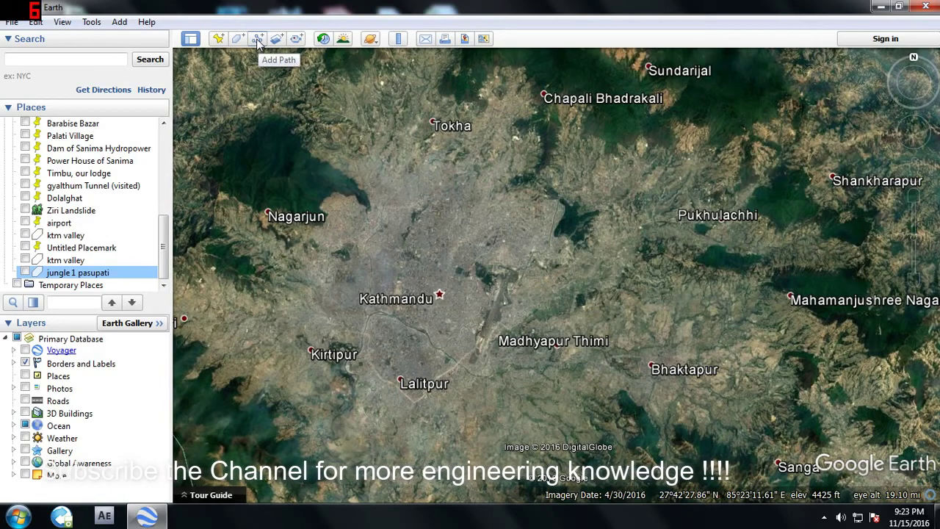
pyautogui.scroll(-2, 446, 250)
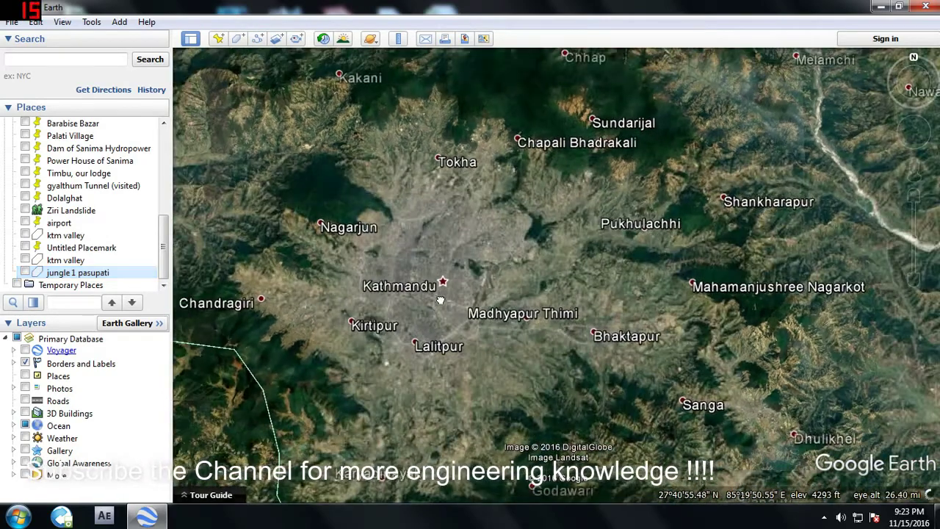
pyautogui.scroll(3, 415, 258)
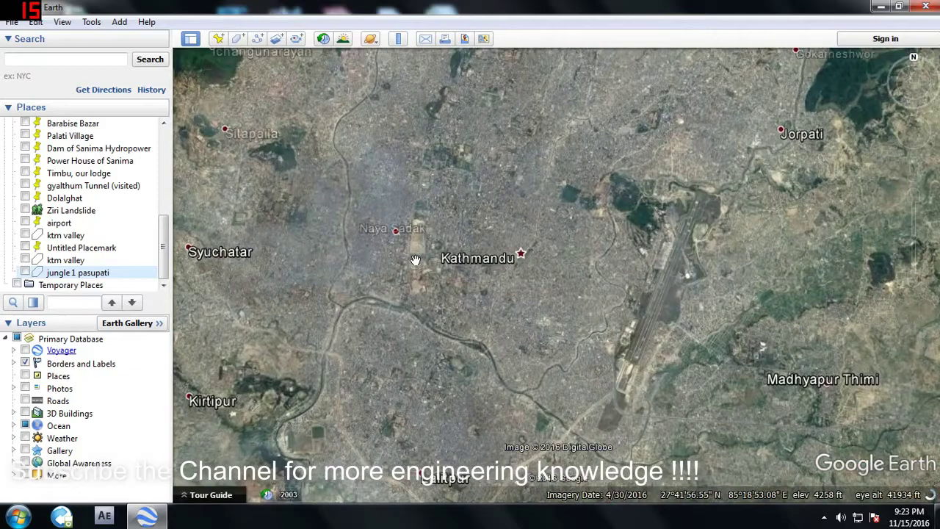
pyautogui.scroll(-2, 419, 263)
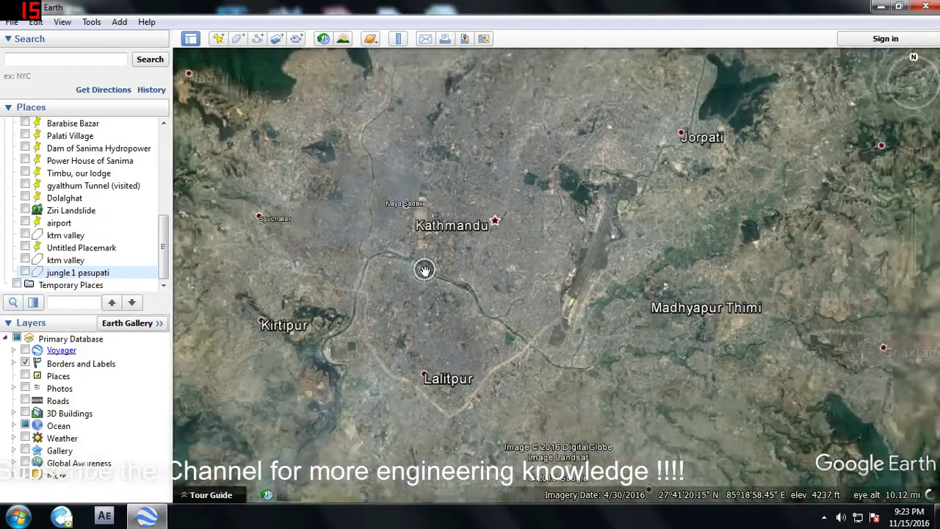
pyautogui.scroll(1, 425, 271)
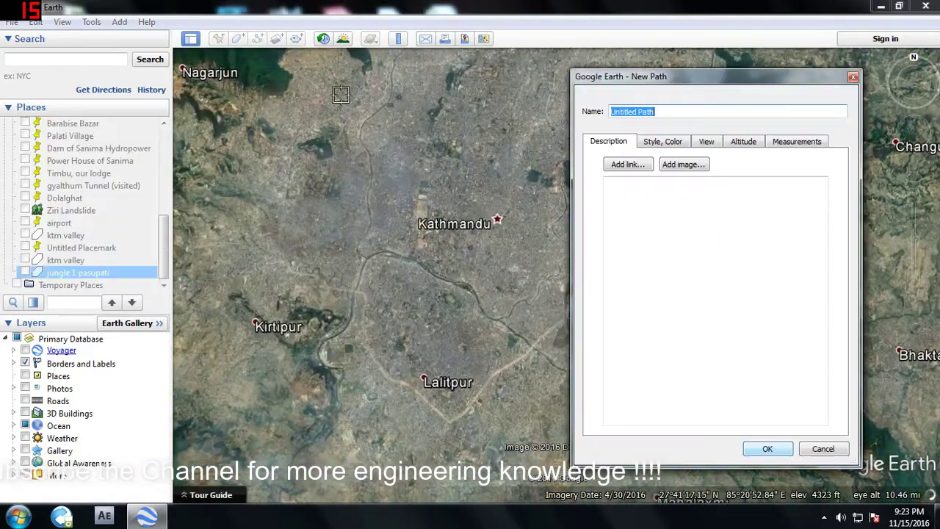
# Draw a zigzag path named 'ktm cotour' from west Kathmandu down toward Lalitpur
pyautogui.click(257, 38)
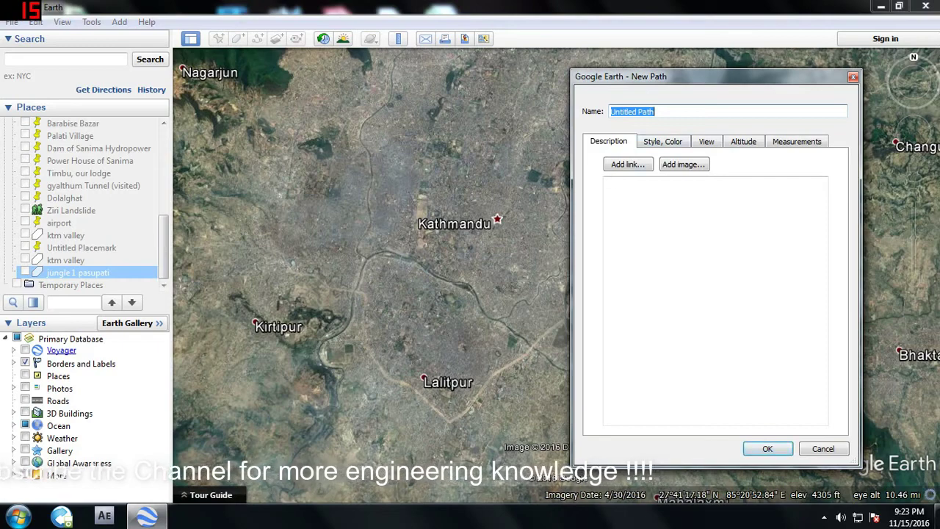
pyautogui.write('ktm cotour')
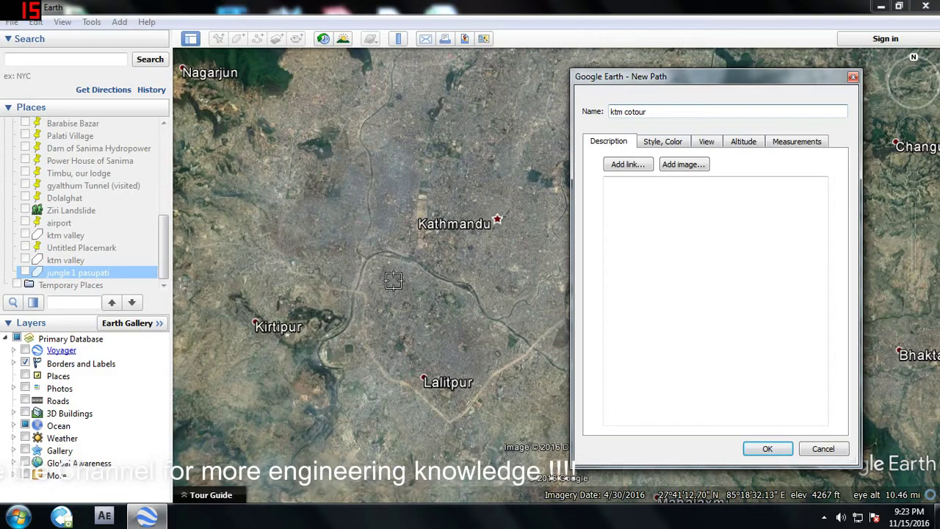
pyautogui.scroll(1, 414, 224)
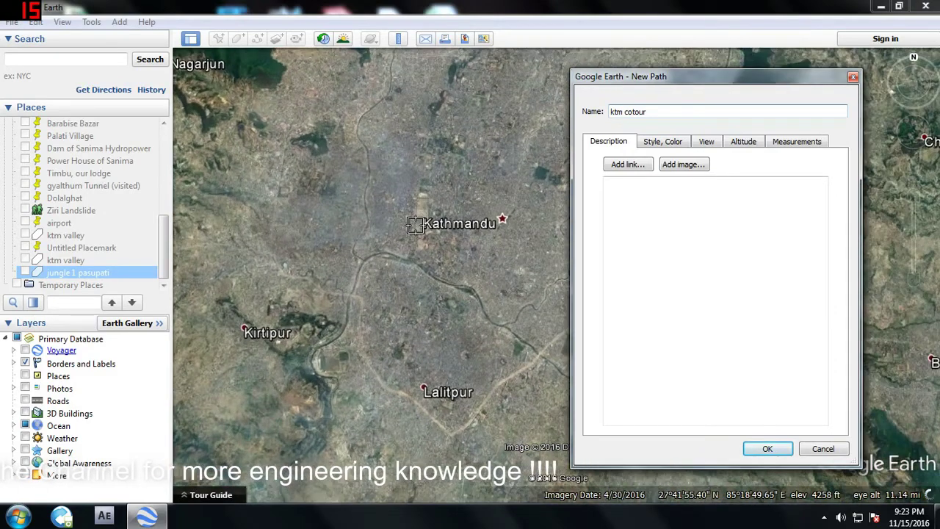
pyautogui.moveTo(269, 138); pyautogui.dragTo(282, 208)
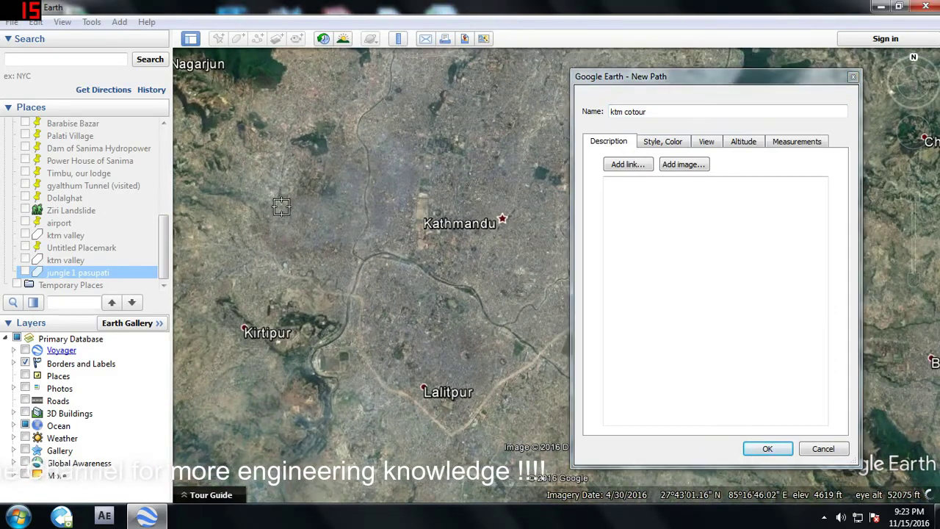
pyautogui.moveTo(300, 258)
pyautogui.mouseDown()
pyautogui.moveTo(303, 298)
pyautogui.moveTo(356, 402)
pyautogui.moveTo(405, 396)
pyautogui.moveTo(316, 208)
pyautogui.moveTo(307, 142)
pyautogui.moveTo(312, 122)
pyautogui.moveTo(327, 116)
pyautogui.moveTo(354, 168)
pyautogui.moveTo(385, 281)
pyautogui.moveTo(432, 385)
pyautogui.moveTo(453, 404)
pyautogui.moveTo(465, 365)
pyautogui.moveTo(369, 111)
pyautogui.moveTo(403, 88)
pyautogui.mouseUp()
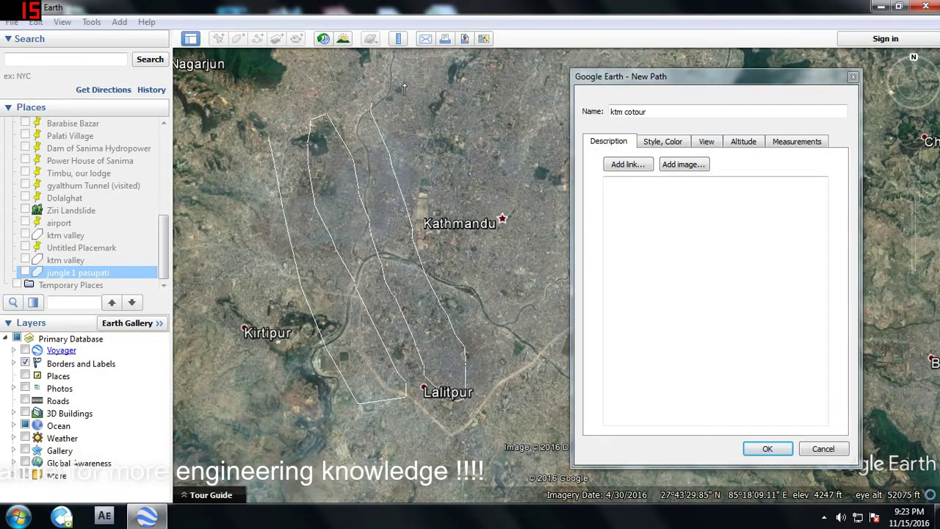
pyautogui.moveTo(428, 140)
pyautogui.mouseDown()
pyautogui.moveTo(491, 383)
pyautogui.moveTo(529, 386)
pyautogui.moveTo(429, 69)
pyautogui.moveTo(451, 71)
pyautogui.moveTo(488, 155)
pyautogui.moveTo(528, 323)
pyautogui.moveTo(478, 358)
pyautogui.moveTo(316, 371)
pyautogui.moveTo(244, 284)
pyautogui.moveTo(244, 230)
pyautogui.moveTo(358, 220)
pyautogui.moveTo(487, 169)
pyautogui.moveTo(507, 146)
pyautogui.moveTo(488, 163)
pyautogui.mouseUp()
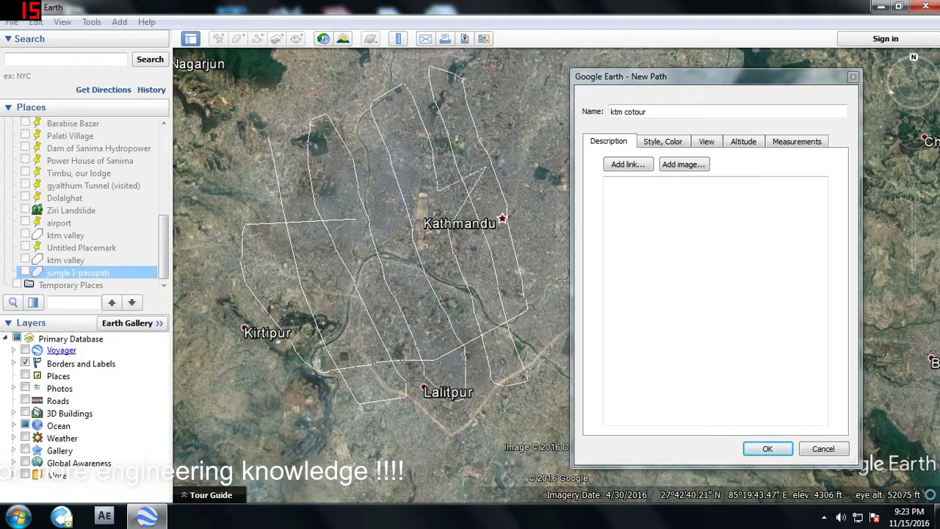
pyautogui.click(767, 449)
# Save the ktm cotour path from Places as a KML file on the Desktop, then minimize Google Earth
pyautogui.scroll(-1, 97, 276)
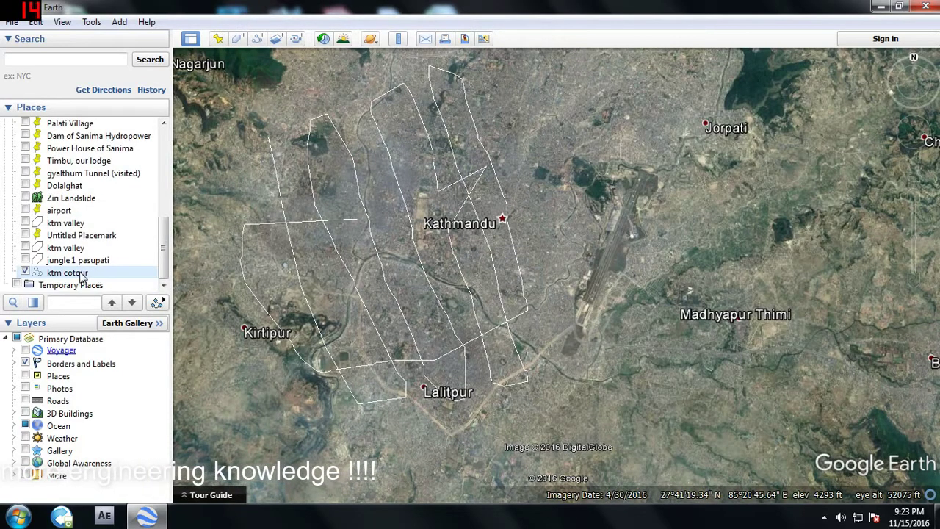
pyautogui.rightClick(80, 275)
pyautogui.click(123, 384)
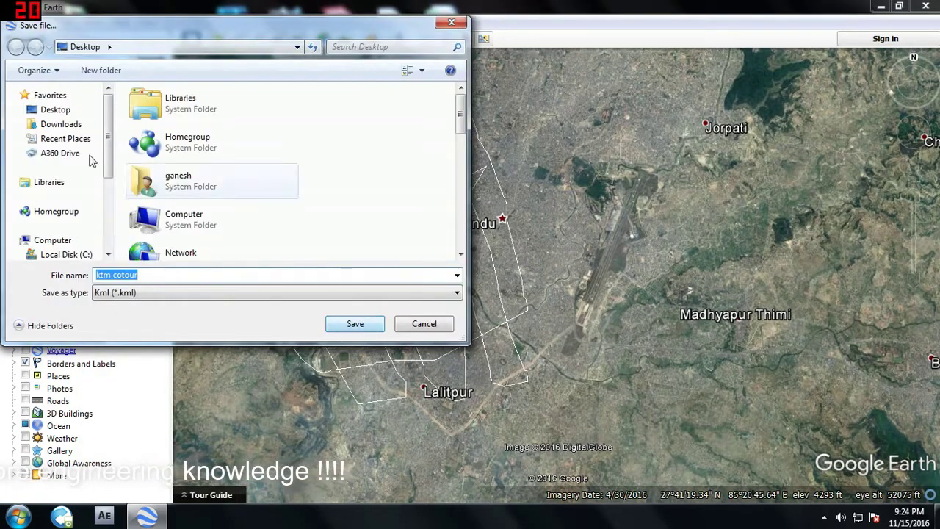
pyautogui.click(55, 110)
pyautogui.click(353, 323)
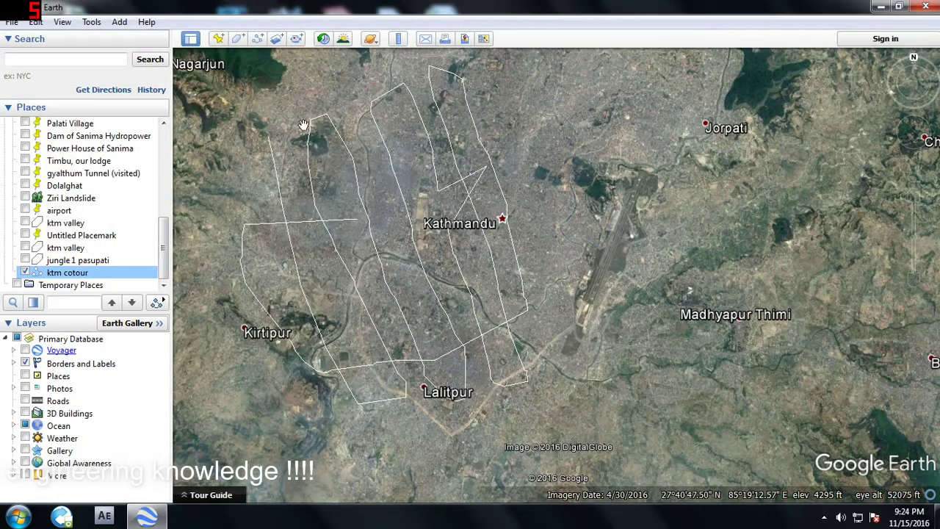
pyautogui.click(886, 10)
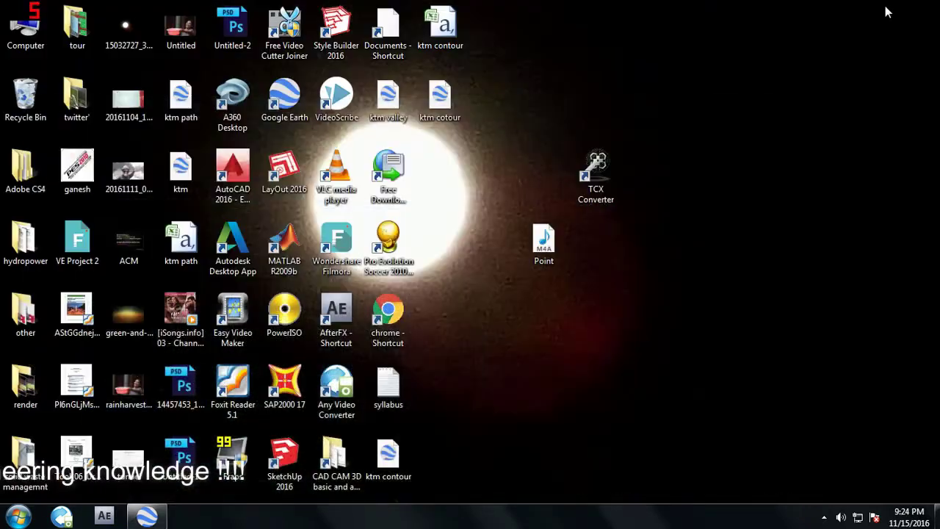
# Launch TCX Converter and open ktm cotour.kml from the Desktop
pyautogui.doubleClick(592, 196)
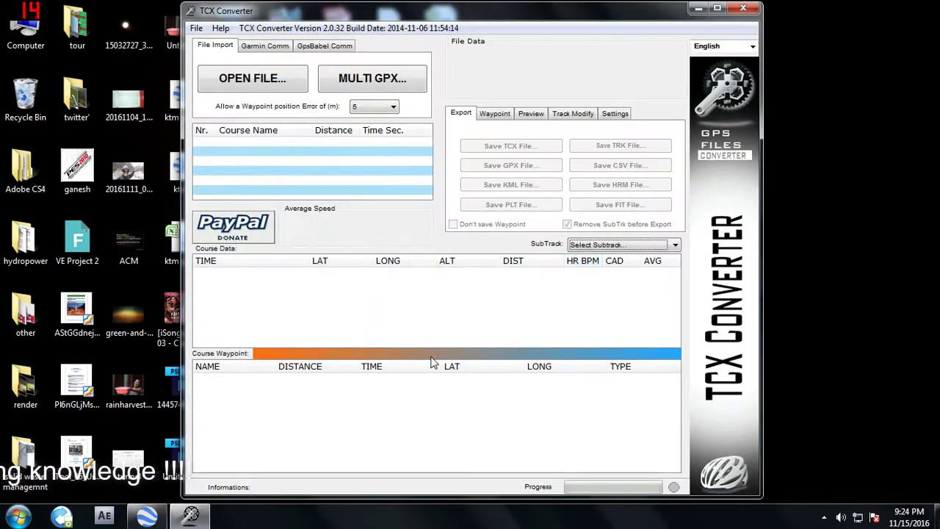
pyautogui.click(250, 79)
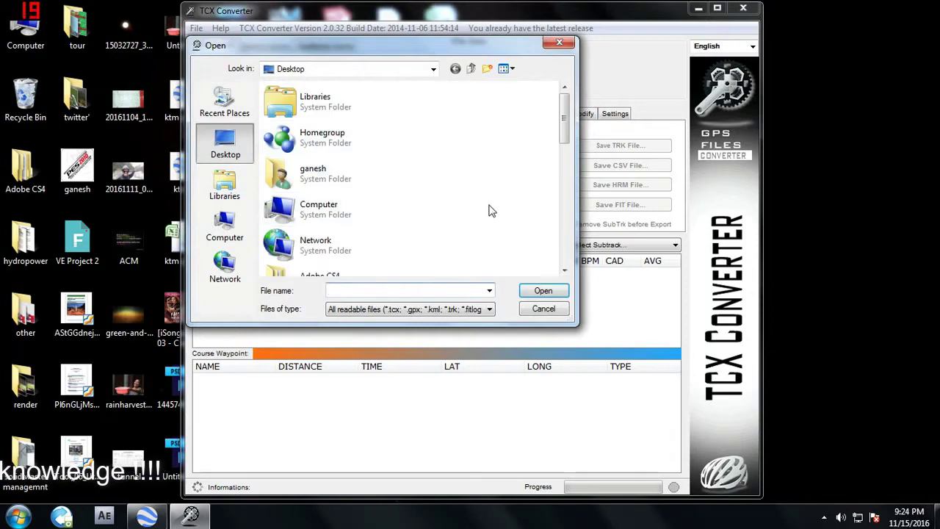
pyautogui.scroll(-10, 490, 210)
pyautogui.doubleClick(340, 153)
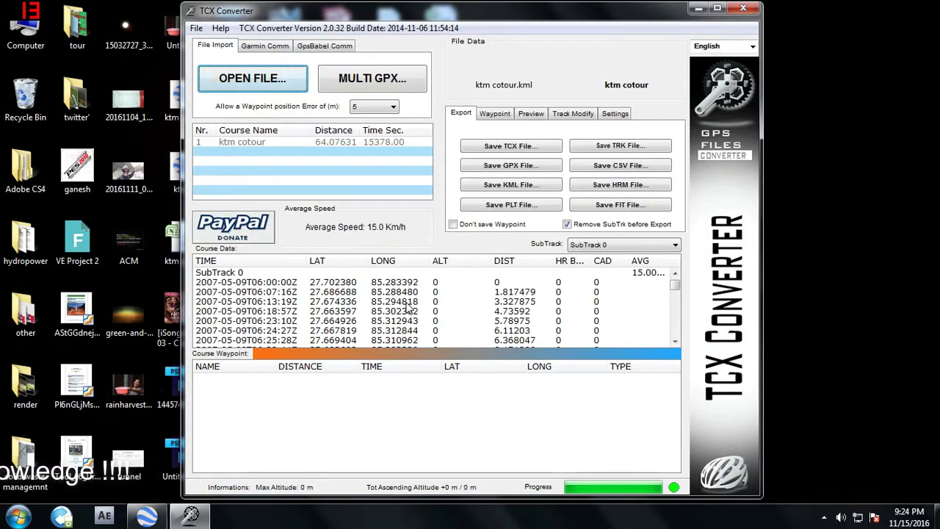
# Scroll through the Course Data list to review the loaded track points, all at altitude 0
pyautogui.scroll(-12, 408, 308)
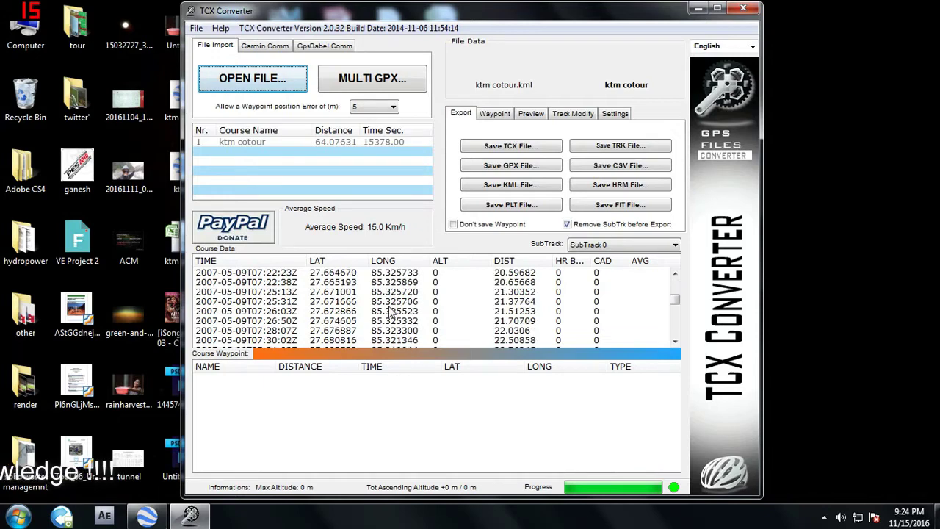
pyautogui.scroll(-10, 391, 314)
pyautogui.scroll(-3, 391, 314)
pyautogui.scroll(8, 391, 314)
pyautogui.scroll(17, 391, 314)
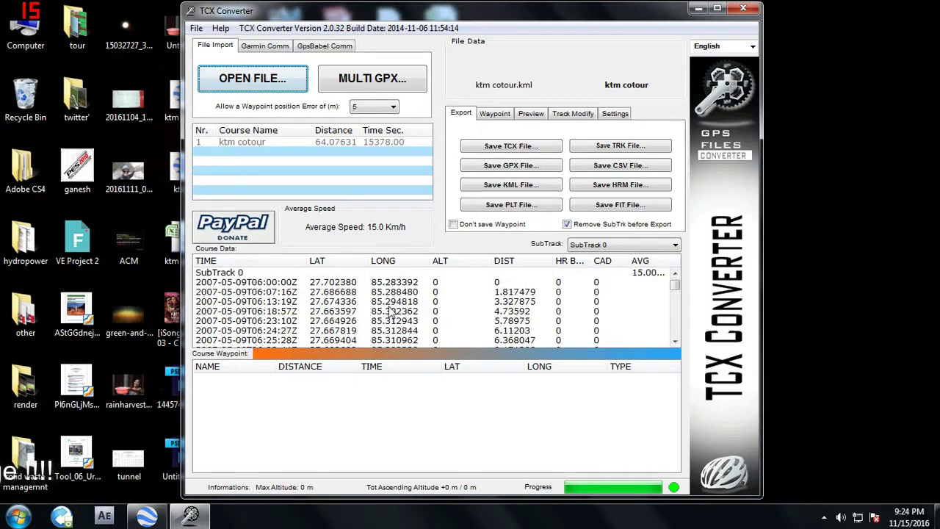
pyautogui.scroll(-10, 392, 313)
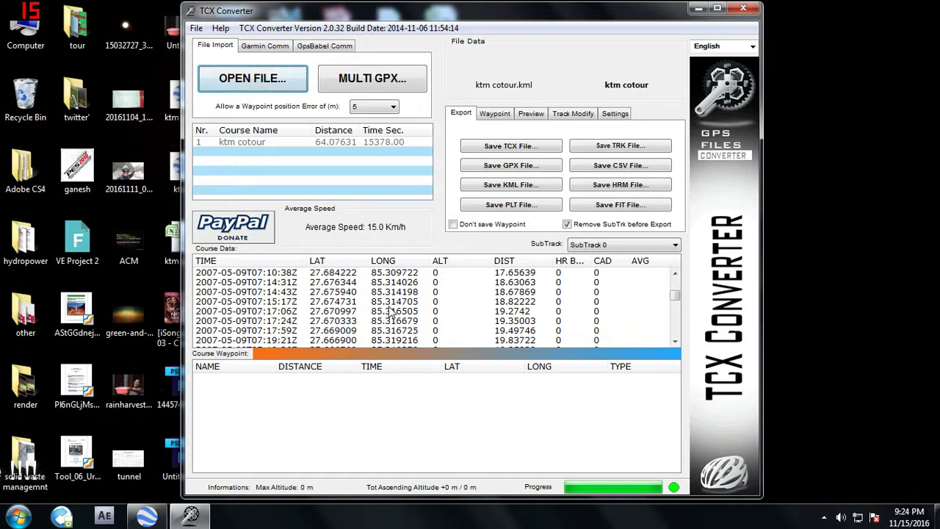
pyautogui.scroll(-15, 392, 314)
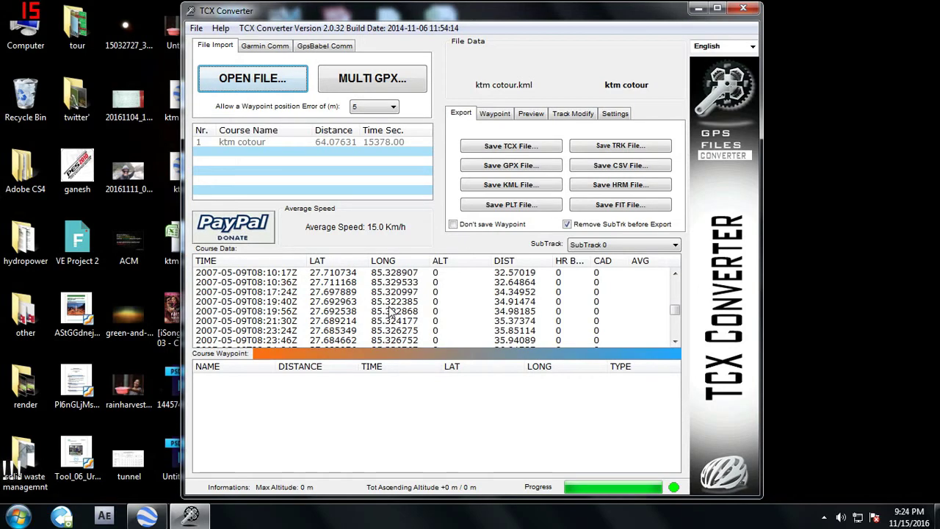
pyautogui.scroll(20, 391, 314)
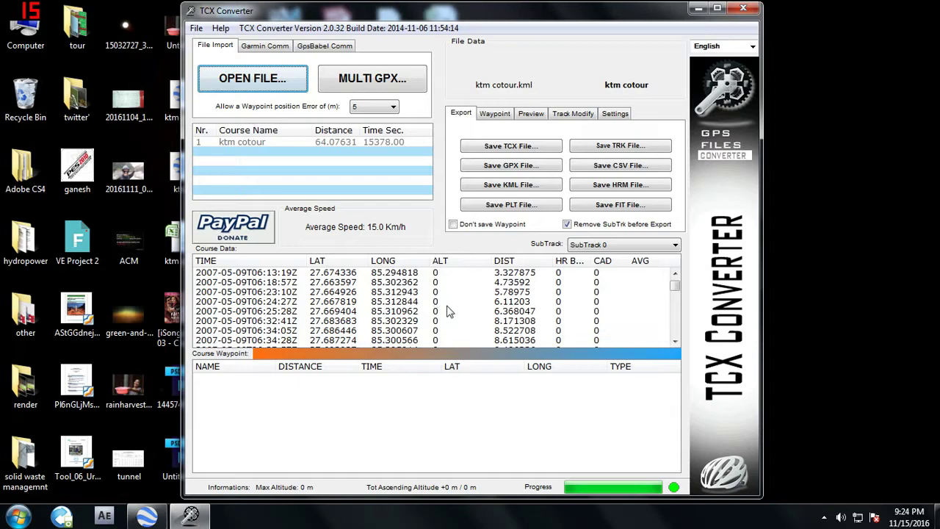
pyautogui.scroll(1, 449, 311)
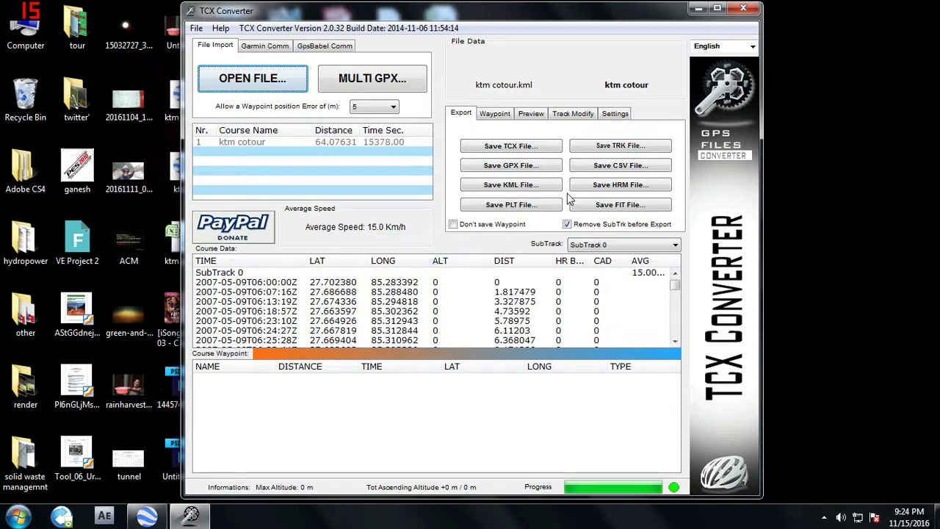
# Update Altitude on the Track Modify tab, confirming the online lookup, so points start at 1299 m
pyautogui.click(573, 116)
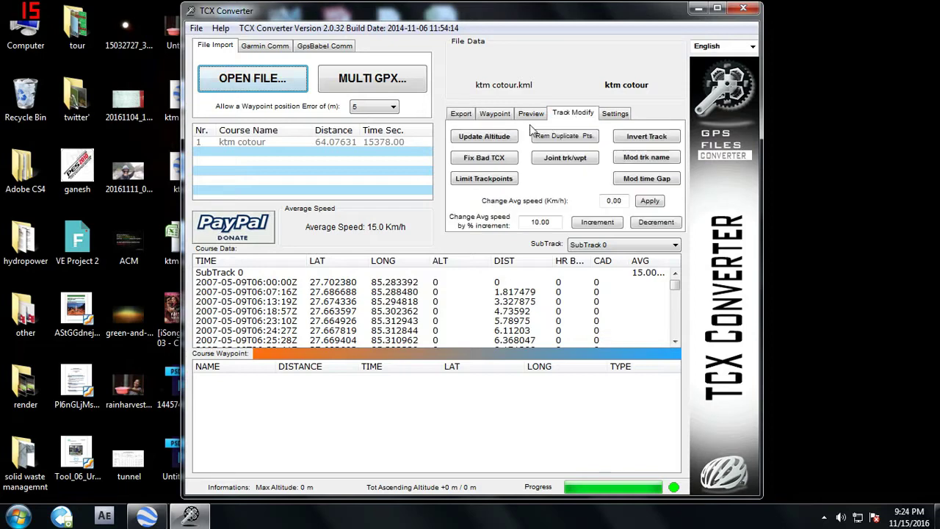
pyautogui.click(484, 137)
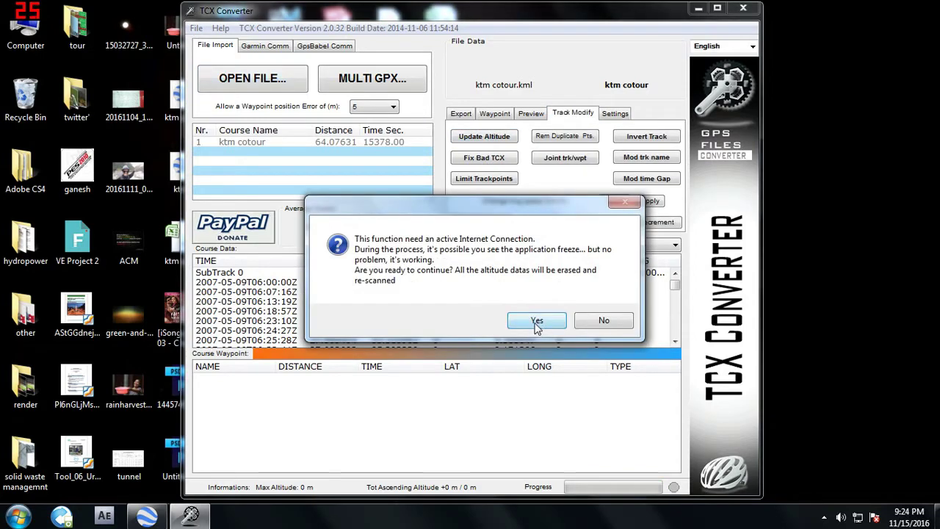
pyautogui.click(538, 320)
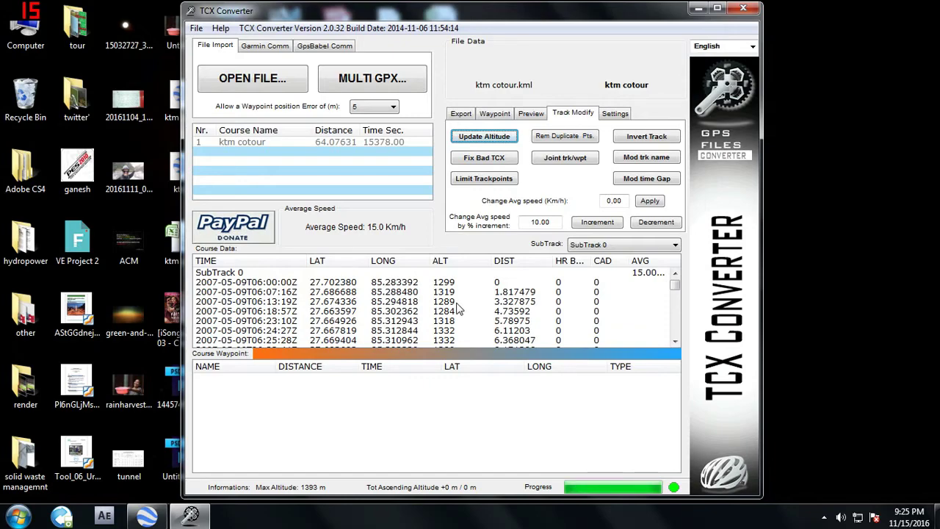
pyautogui.scroll(-20, 458, 310)
pyautogui.scroll(9, 457, 310)
pyautogui.scroll(-3, 457, 309)
pyautogui.scroll(20, 457, 310)
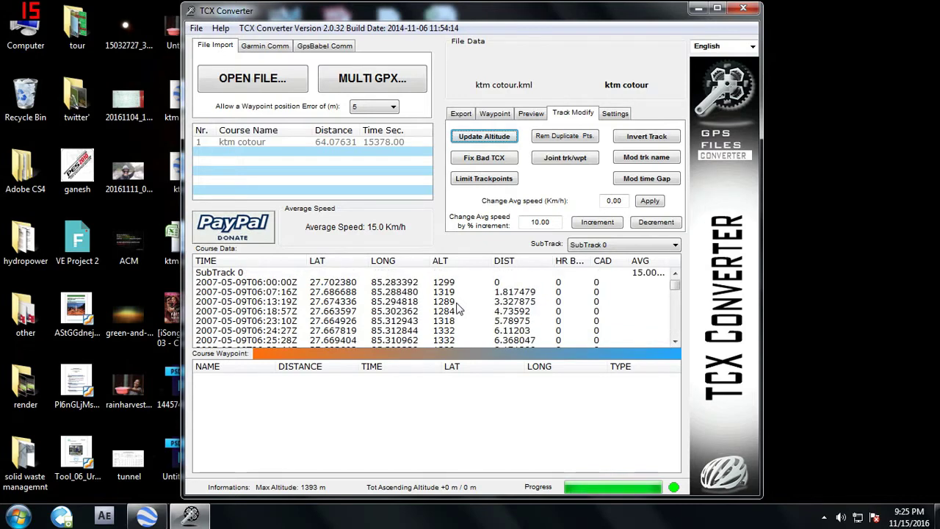
# Save the ktm cotour track as a CSV file on the Desktop with ';' separators, then minimize TCX Converter
pyautogui.click(462, 114)
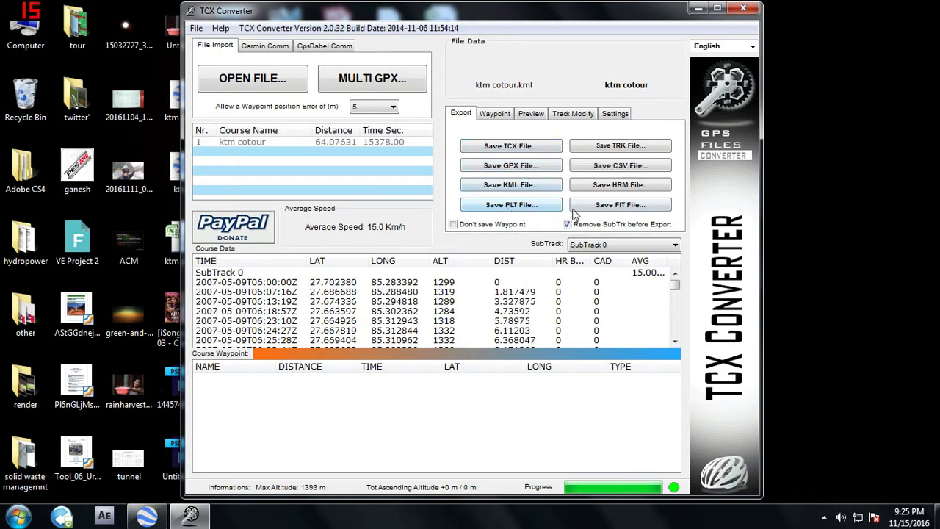
pyautogui.click(628, 166)
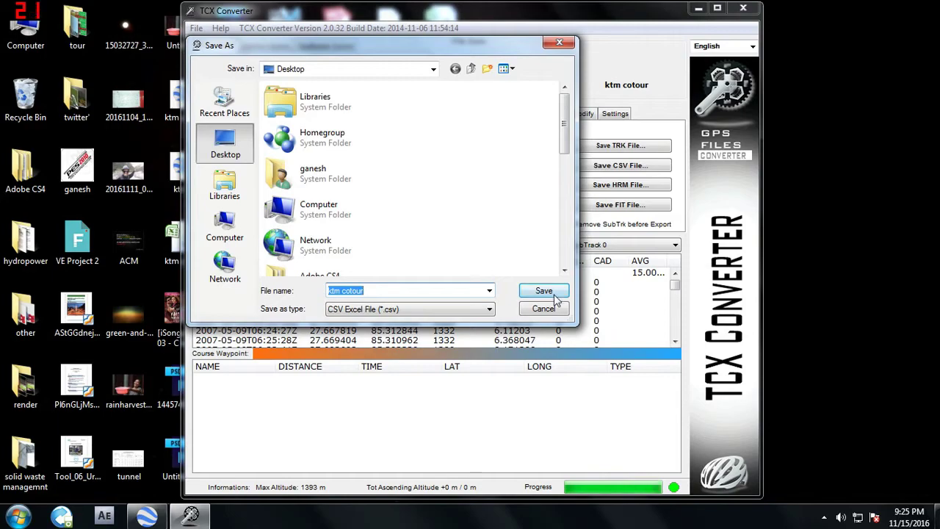
pyautogui.click(544, 291)
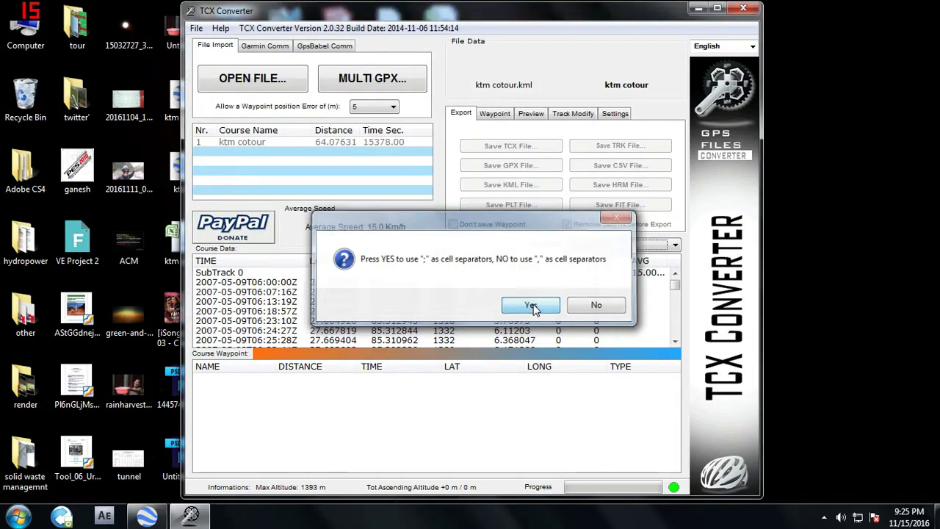
pyautogui.click(532, 305)
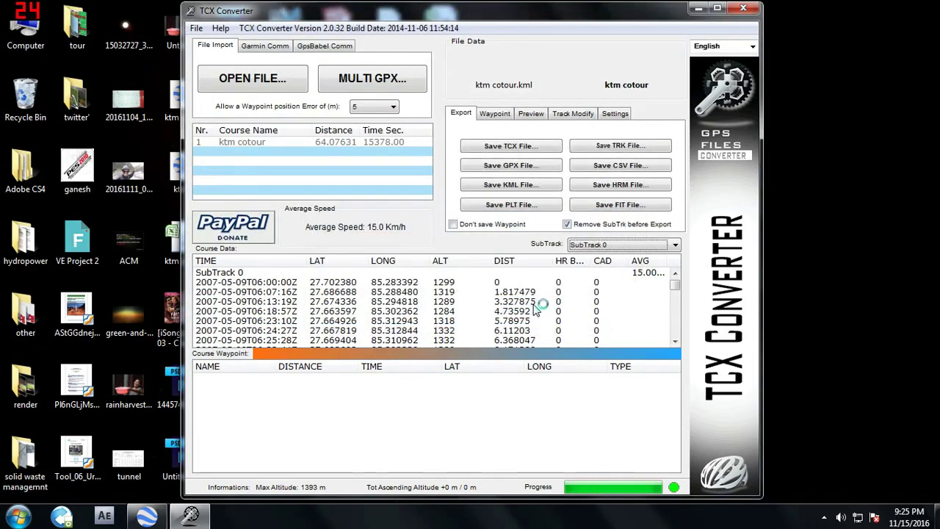
pyautogui.click(698, 8)
# Restore Google Earth and frame the ktm cotour zigzag between Kirtipur and Lalitpur
pyautogui.click(156, 523)
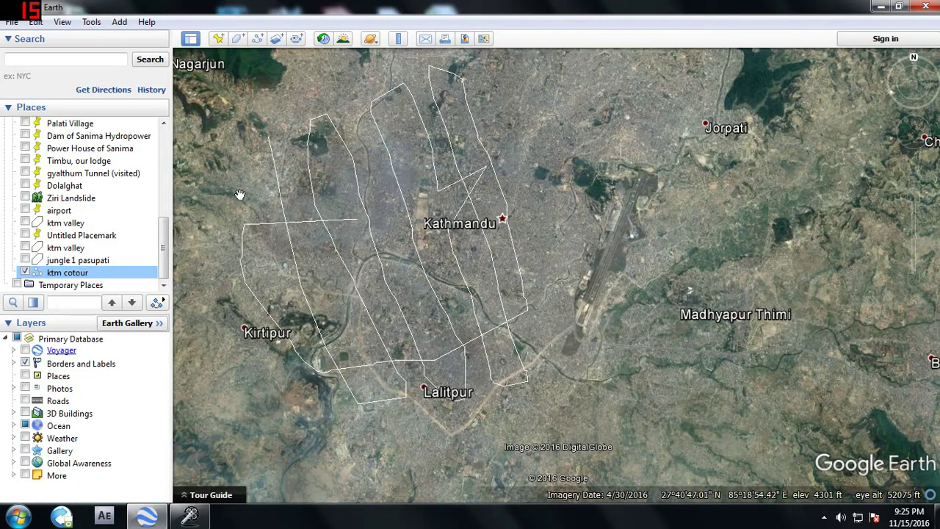
pyautogui.scroll(-2, 324, 314)
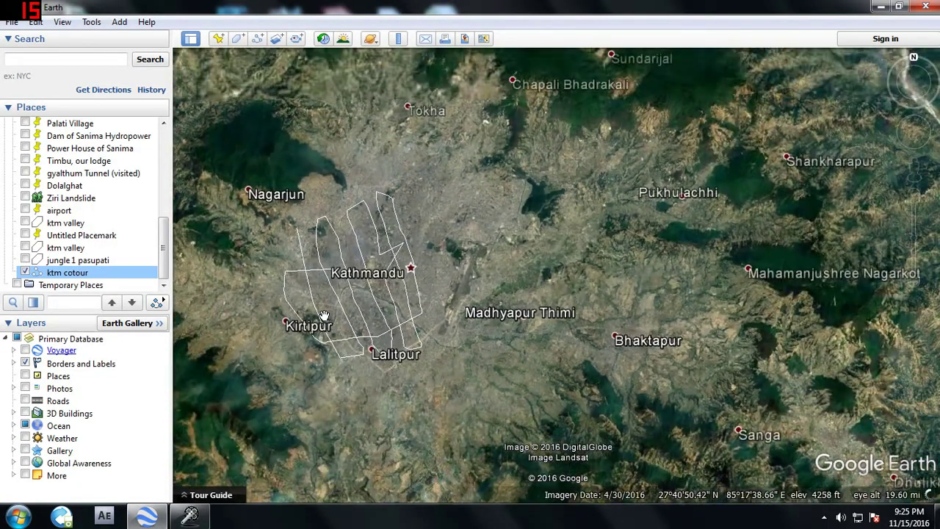
pyautogui.moveTo(277, 323); pyautogui.dragTo(372, 326)
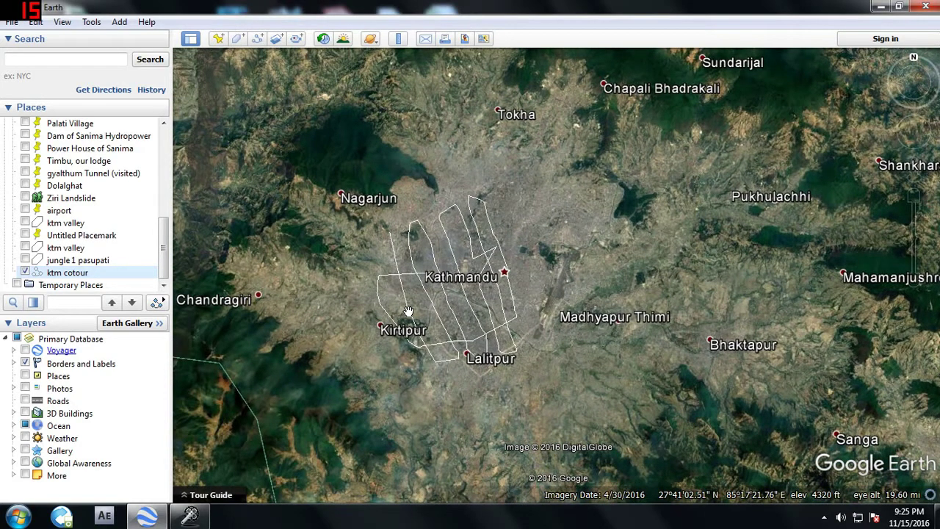
pyautogui.scroll(2, 436, 309)
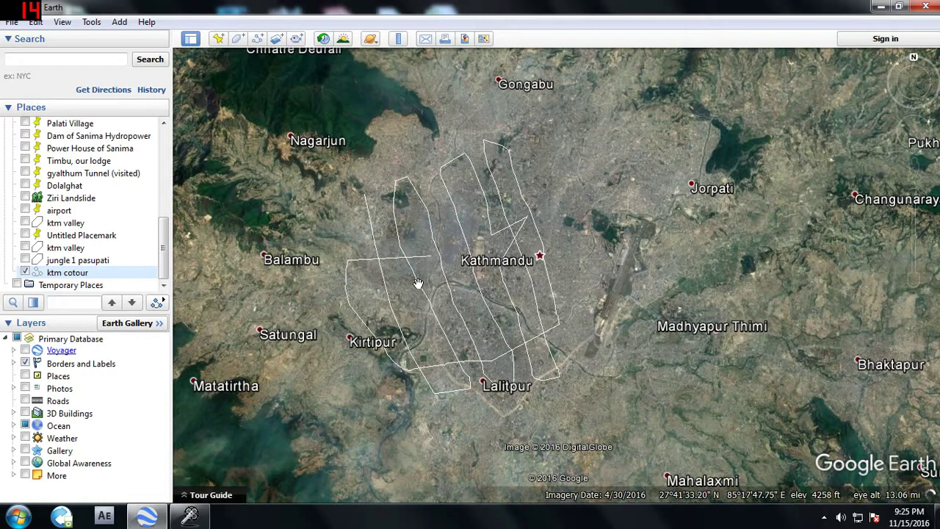